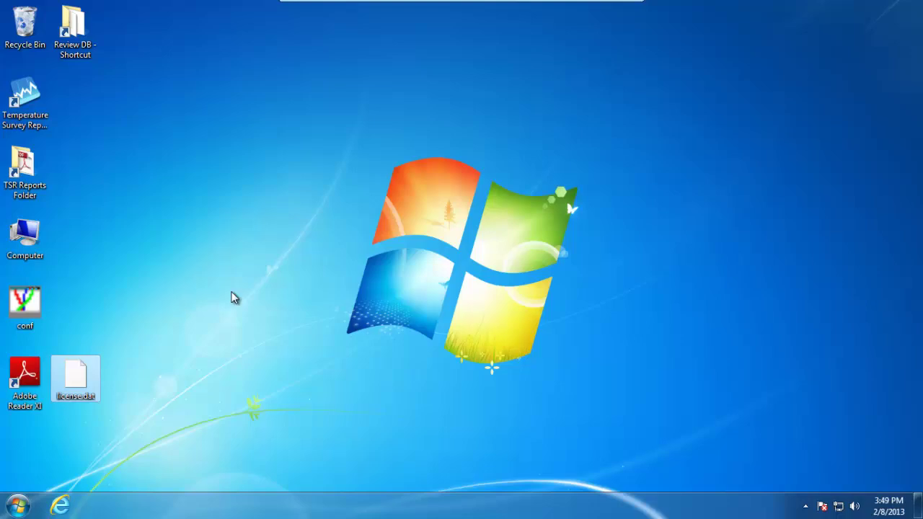
- Start Temperature Survey Report and dismiss the missing-license warning
key(super)
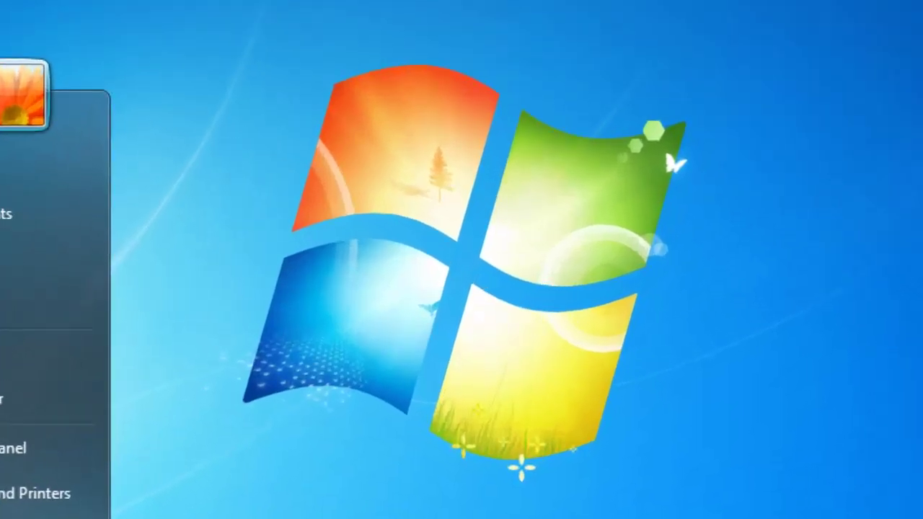
click(72, 189)
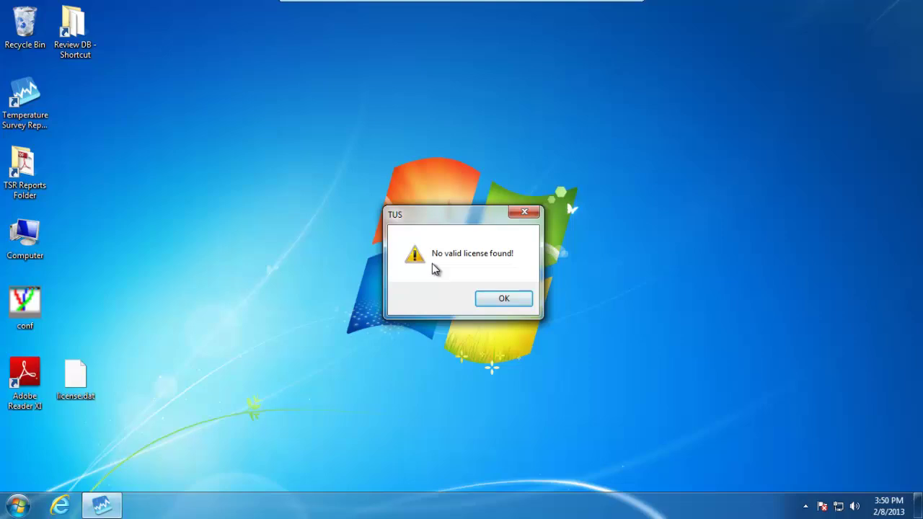
click(507, 298)
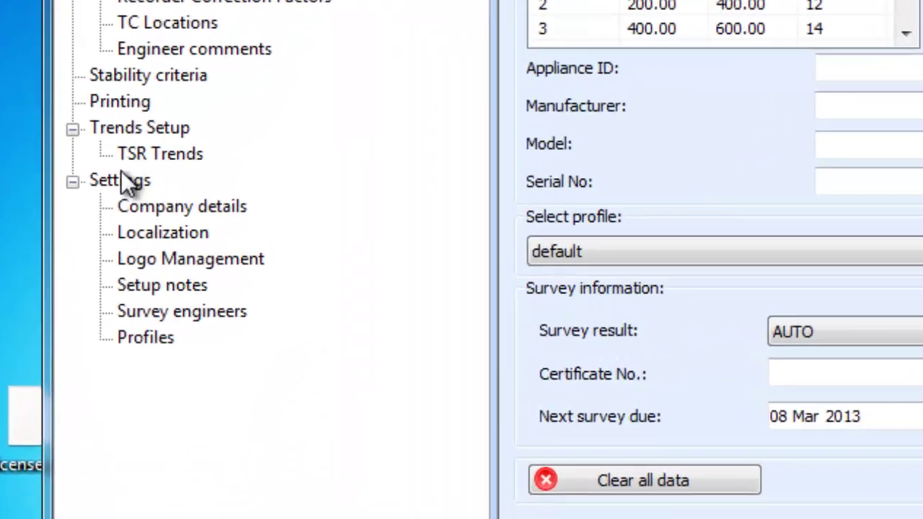
- Open the license activation form from the company details in the program settings
click(117, 264)
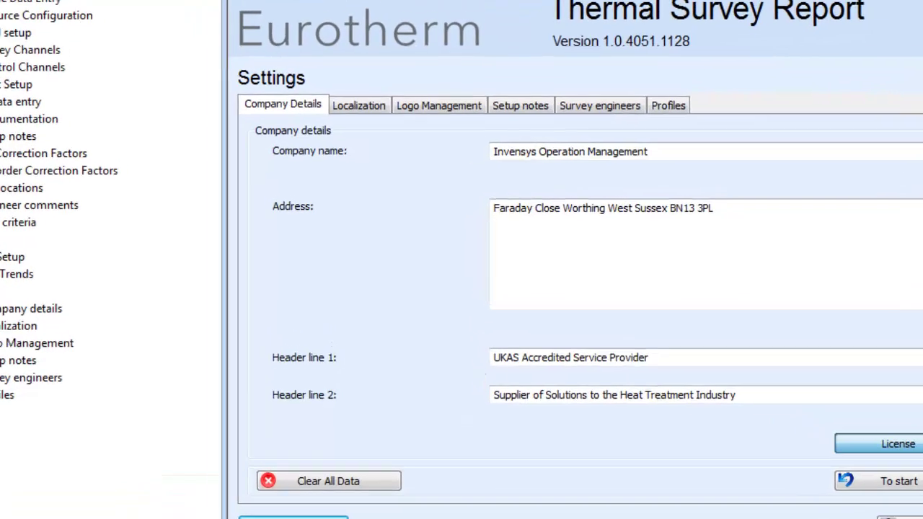
click(832, 409)
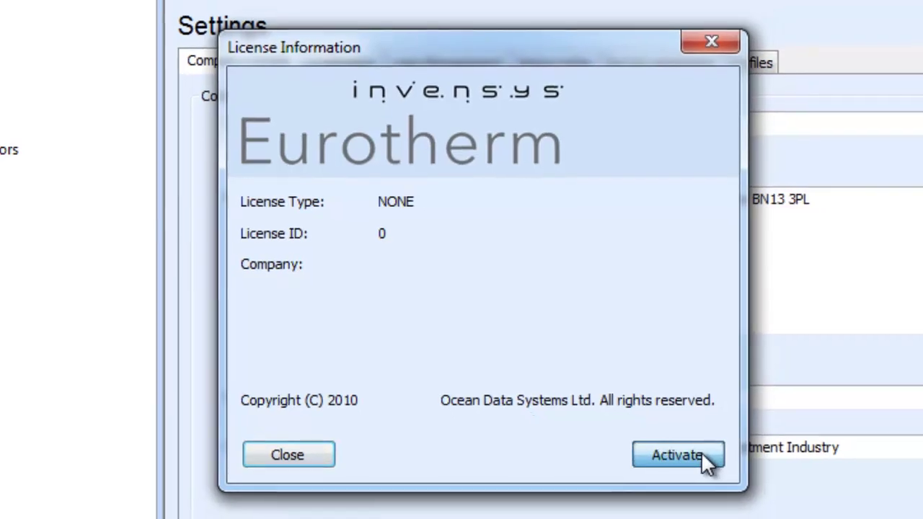
click(719, 465)
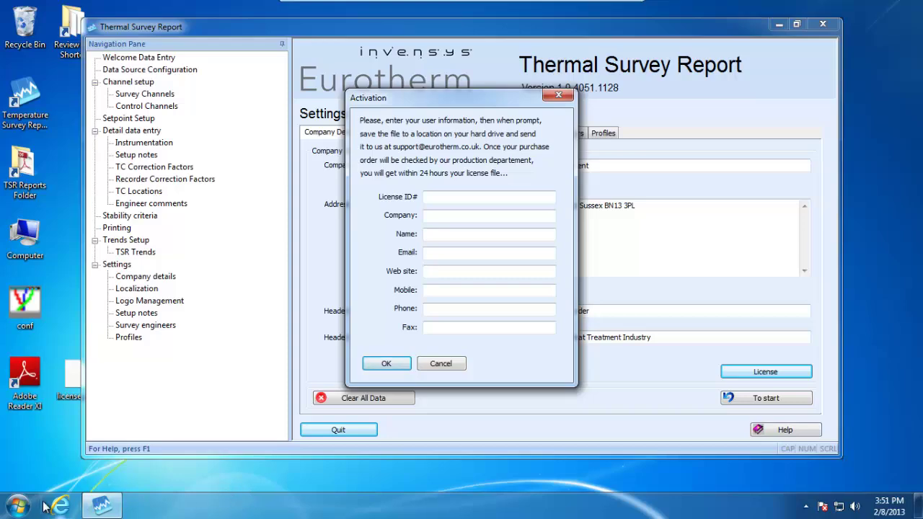
- Locate activation.dat in the Eurotherm\TUS folder of the Documents library, check the folder's full path, and close the folder window
click(18, 506)
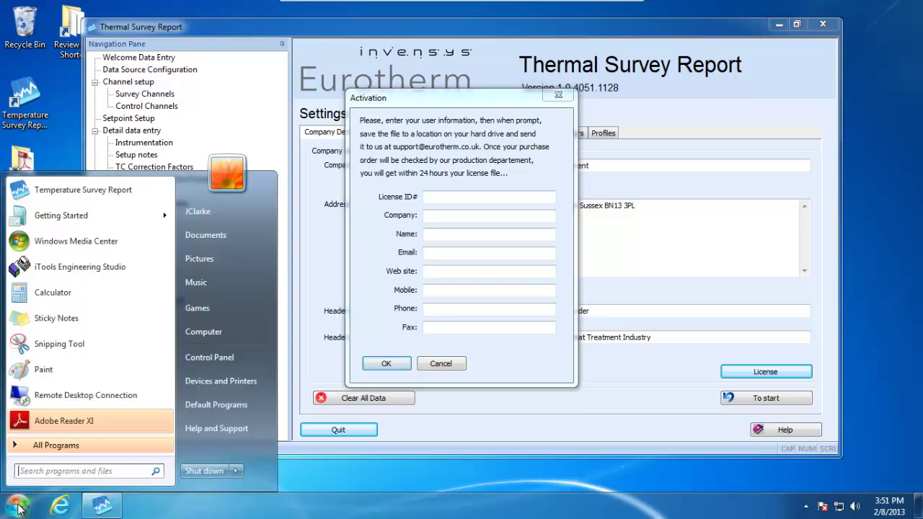
click(223, 231)
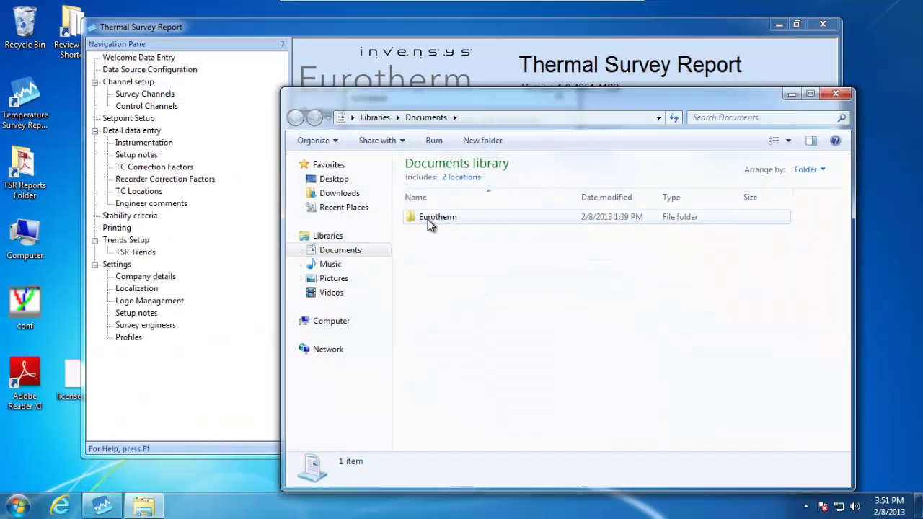
double_click(427, 221)
double_click(430, 232)
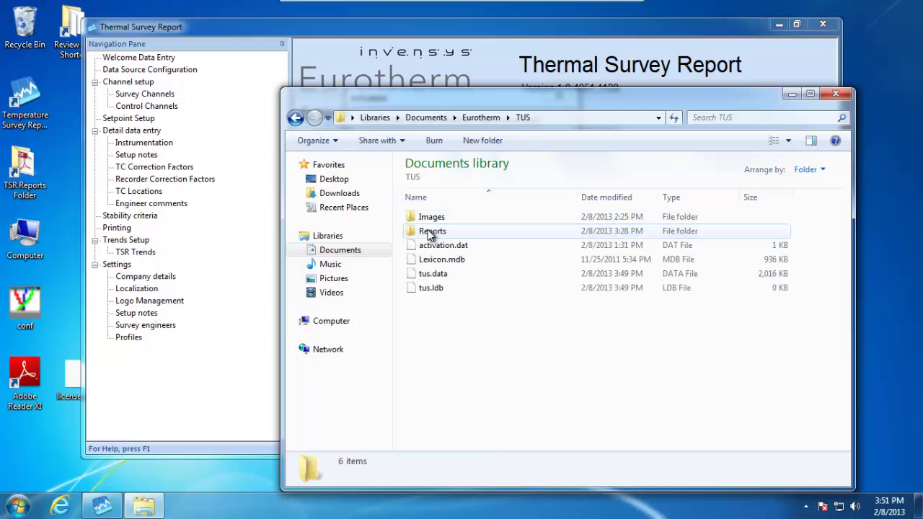
click(567, 116)
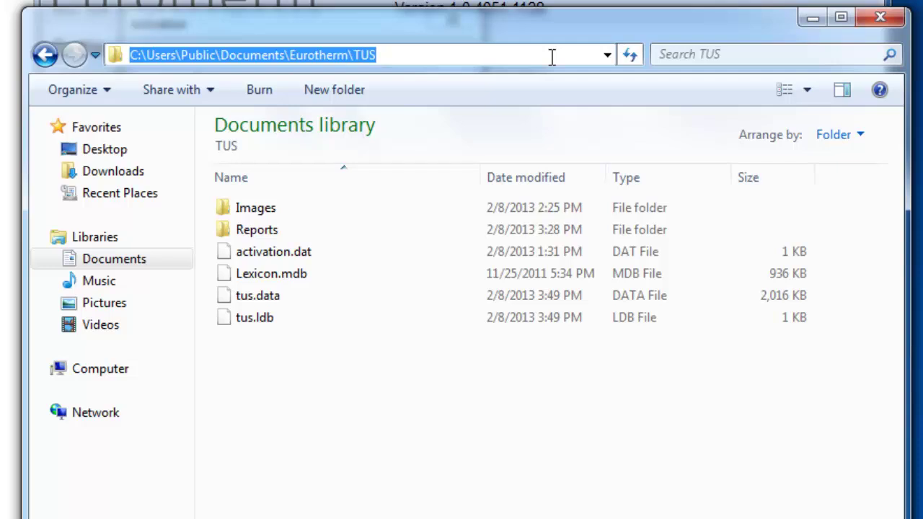
click(303, 261)
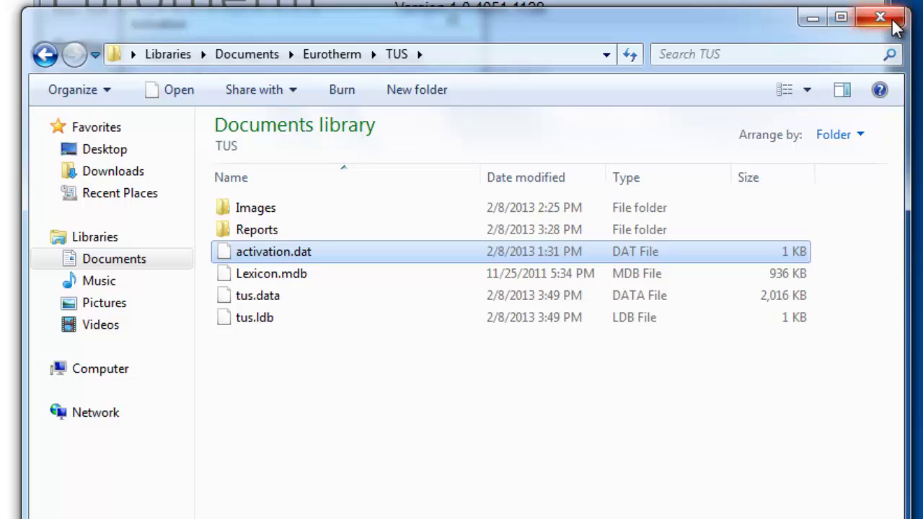
drag(779, 35, 757, 310)
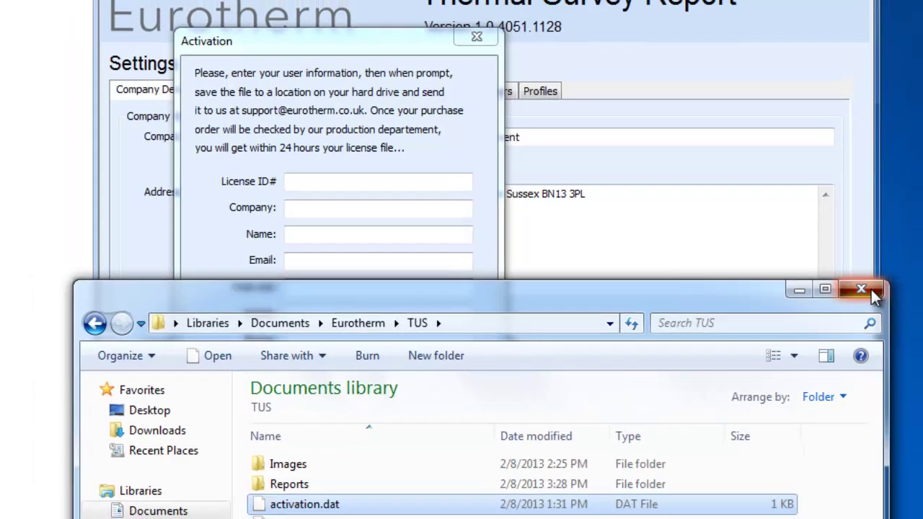
click(871, 293)
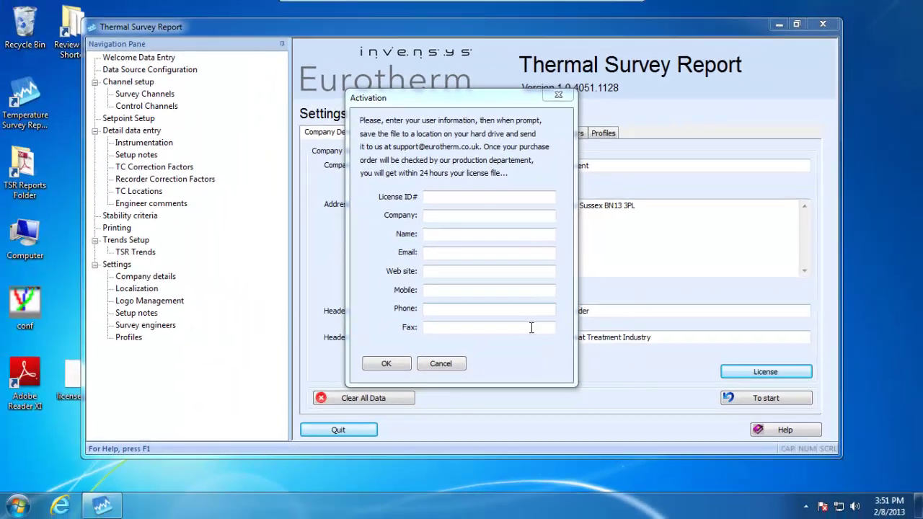
- Cancel the license activation form and move the Thermal Survey Report window aside to uncover license.dat on the desktop
click(443, 366)
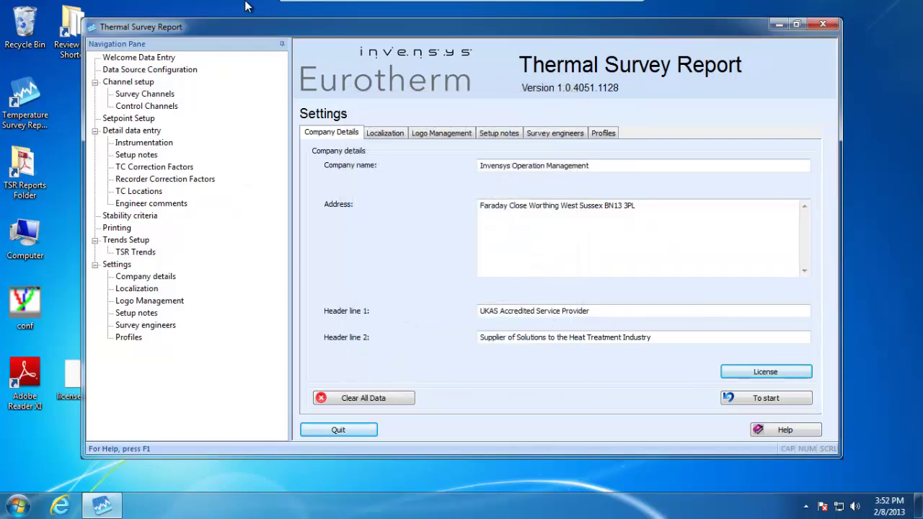
drag(242, 27, 304, 30)
click(75, 385)
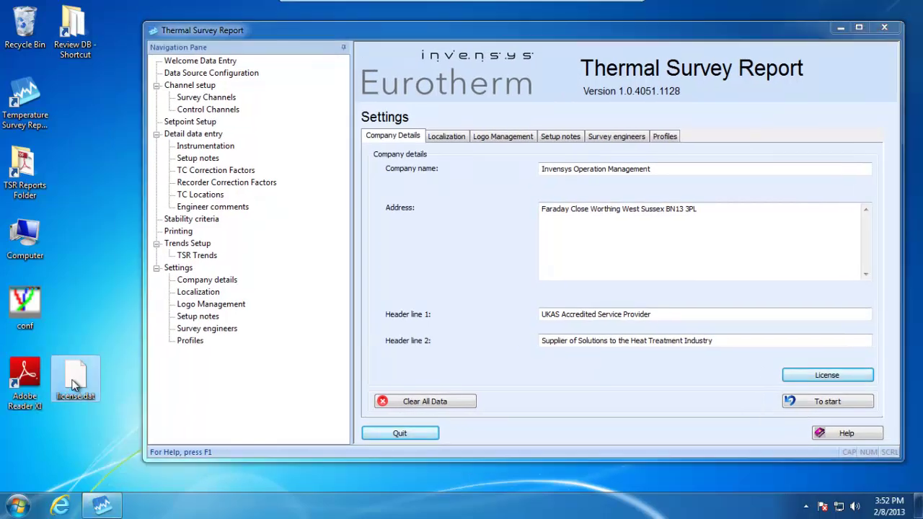
- Move license.dat from the desktop into the Eurotherm\TUS folder of the Documents library and close the folder window
click(17, 505)
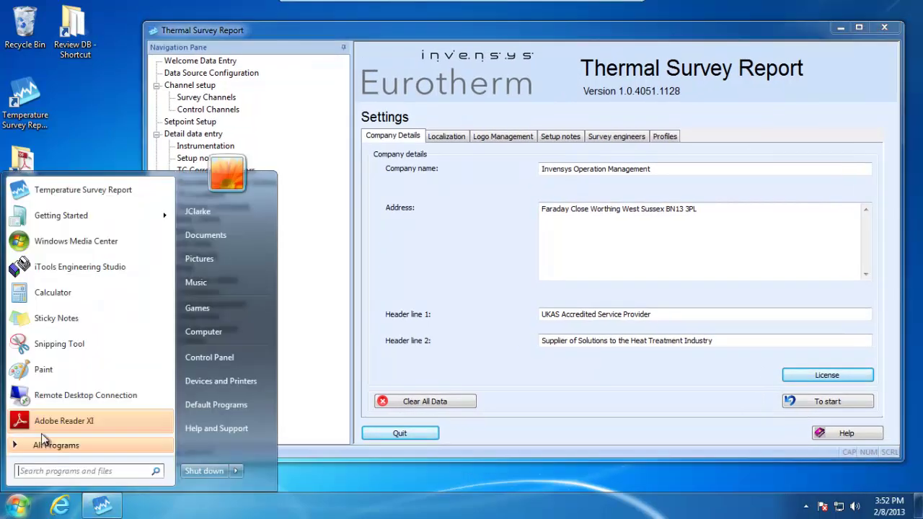
click(204, 238)
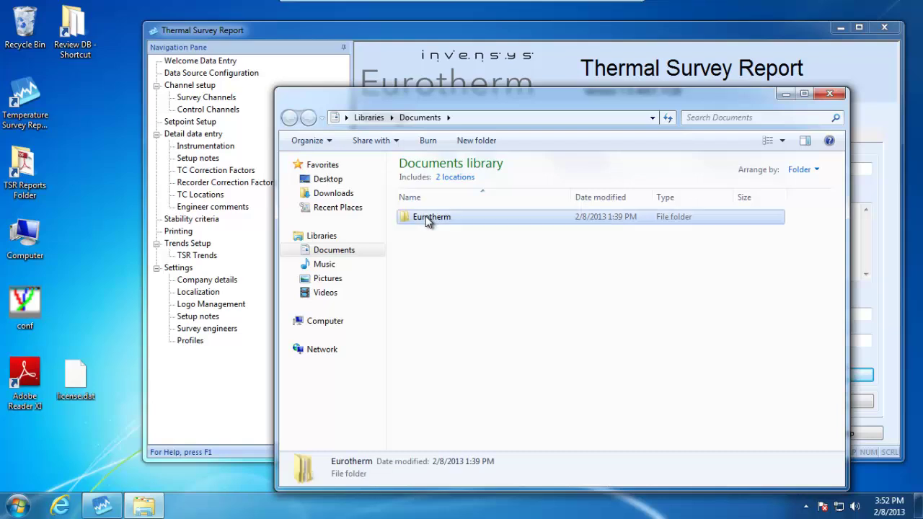
double_click(424, 216)
double_click(422, 232)
drag(75, 375, 432, 356)
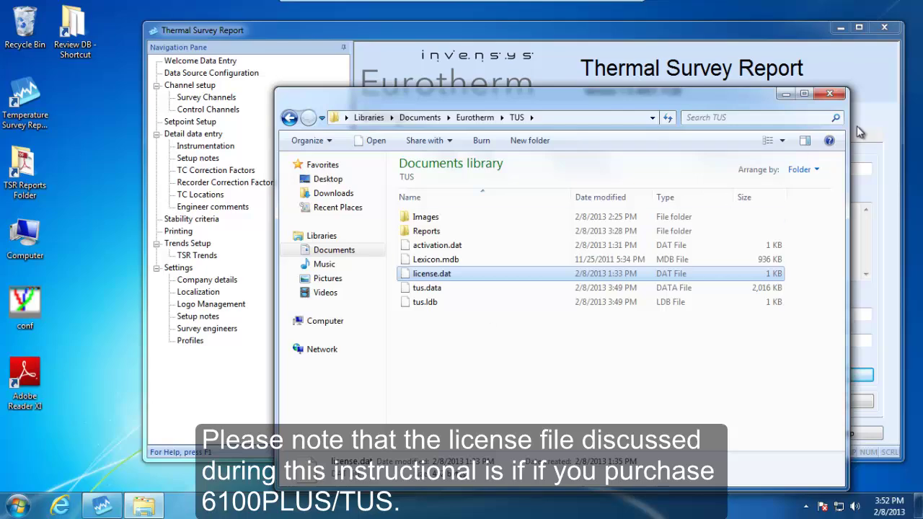
click(829, 93)
- Close Thermal Survey Report and start it again from its desktop shortcut
click(885, 29)
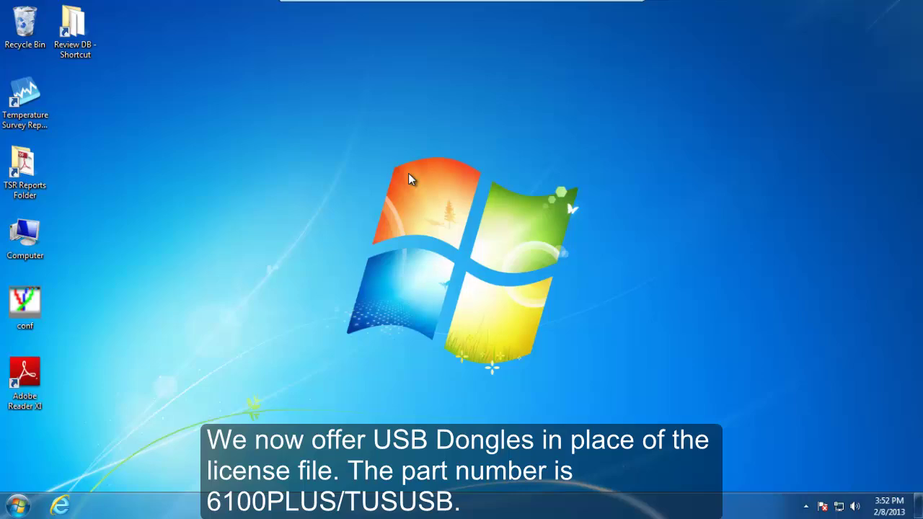
click(31, 117)
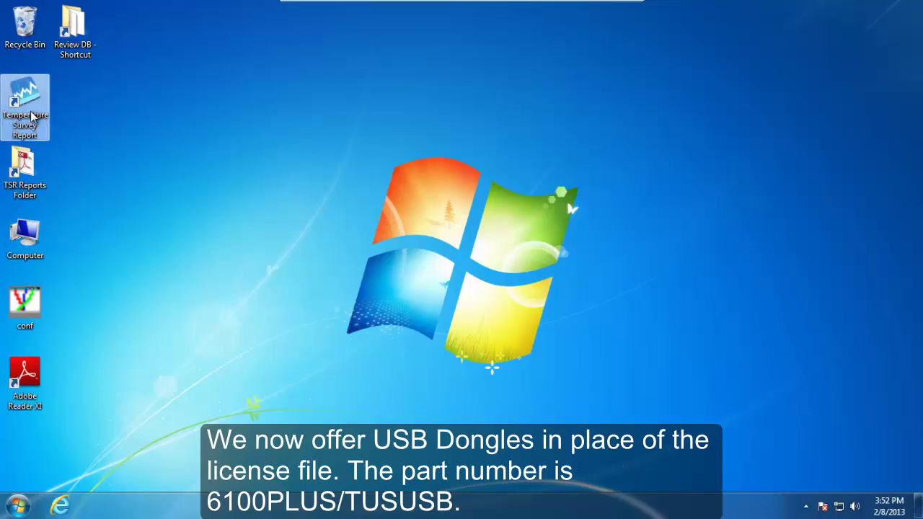
double_click(32, 118)
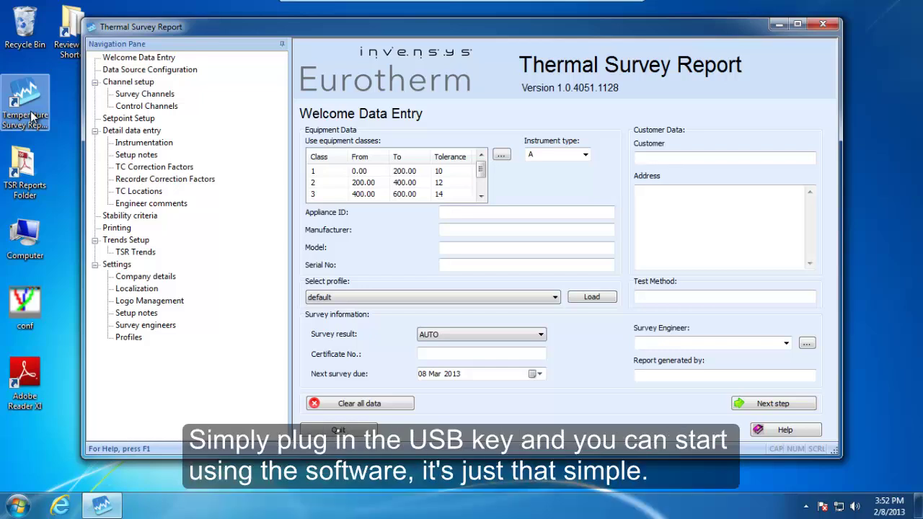
- Check the license type, ID and company in the License Information of the program settings, and close it
click(123, 265)
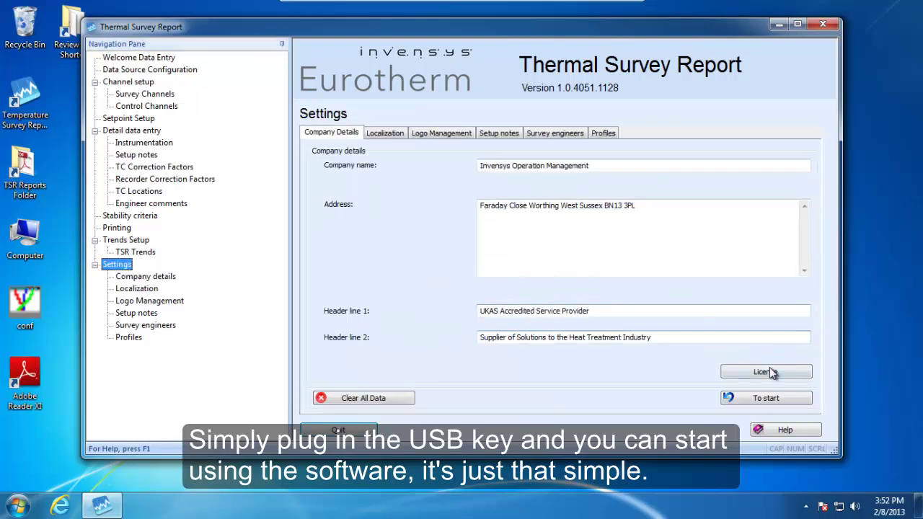
click(770, 372)
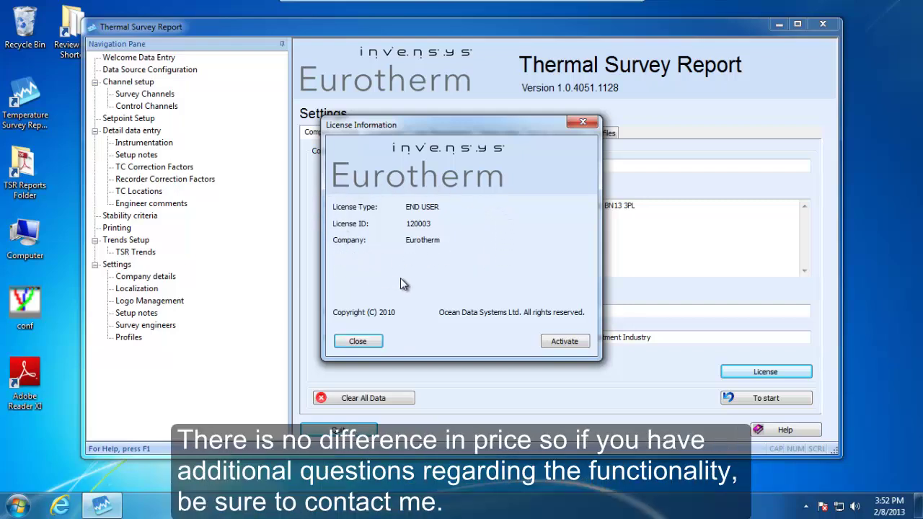
click(584, 124)
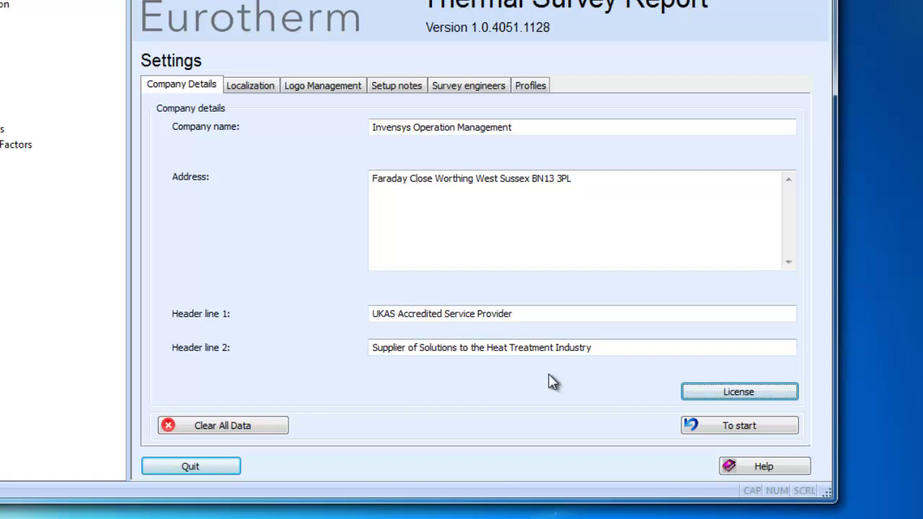
- Review the Localization, Logo Management and Profiles settings, and return to the Welcome Data Entry page
click(270, 86)
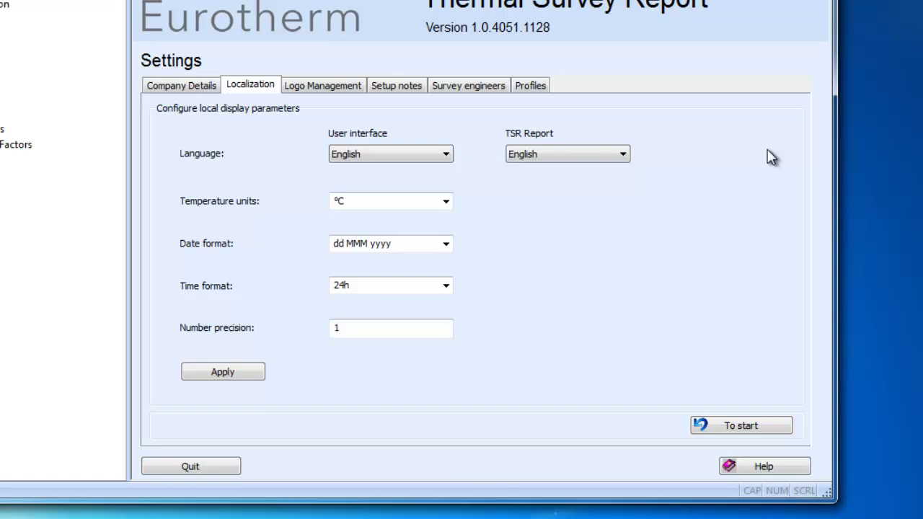
click(336, 89)
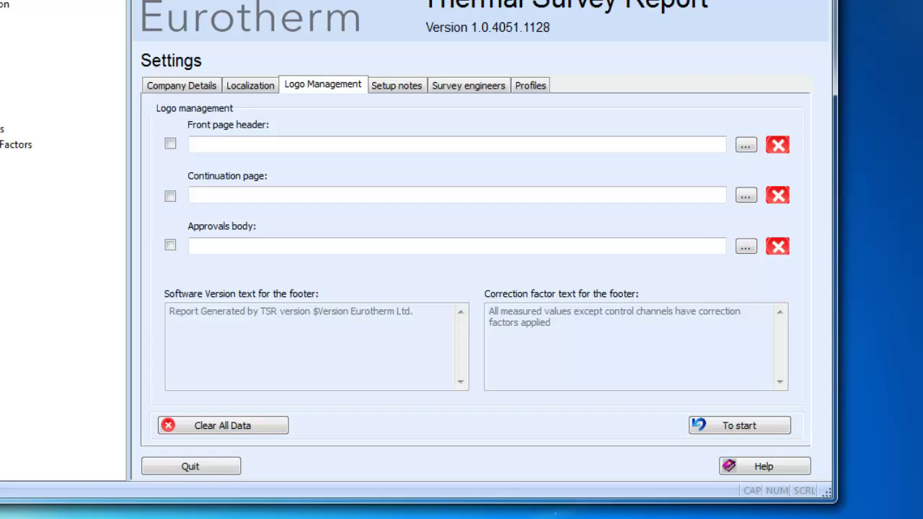
click(545, 86)
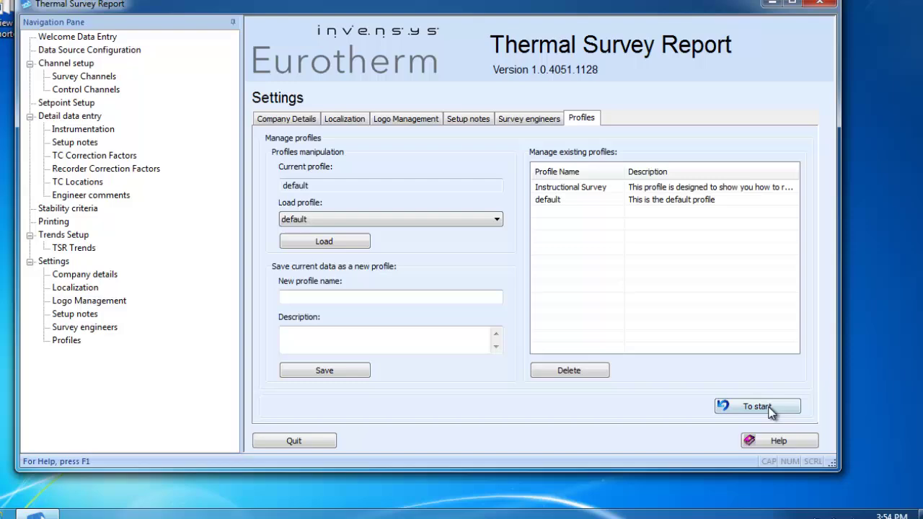
click(728, 425)
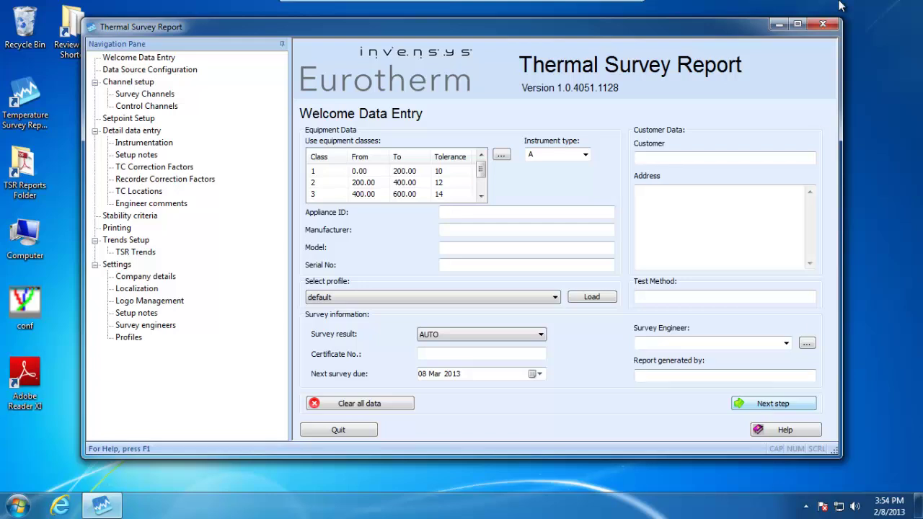
- Maximize the program window and examine the equipment class configuration without changing it
click(797, 25)
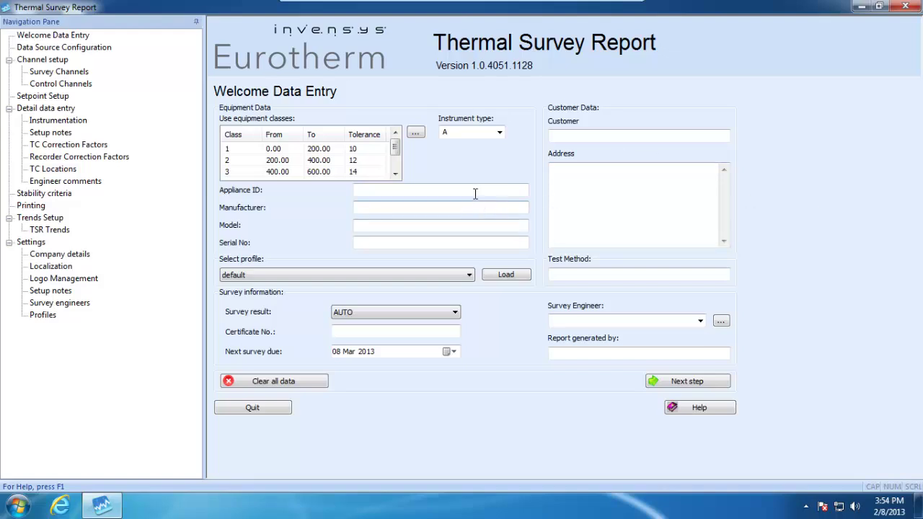
click(417, 134)
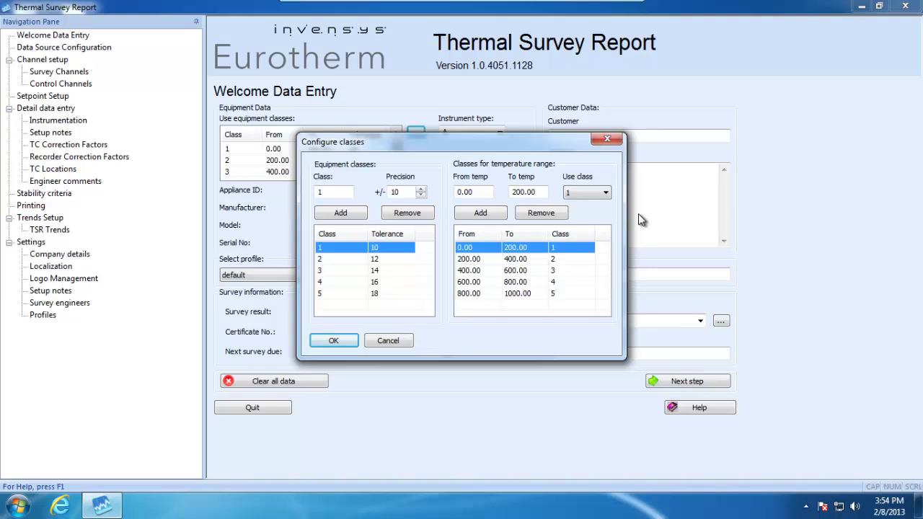
click(607, 139)
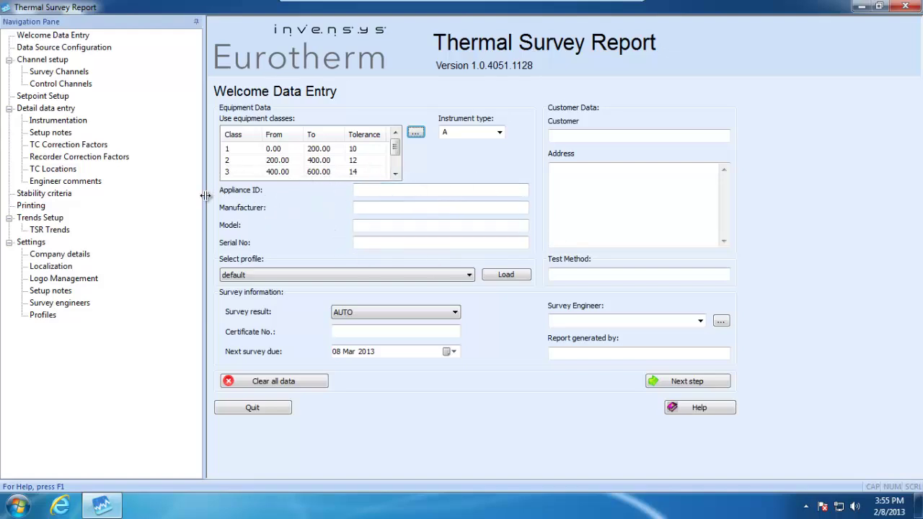
- Load the Instructional Survey profile on the Welcome Data Entry page and acknowledge the message
click(467, 276)
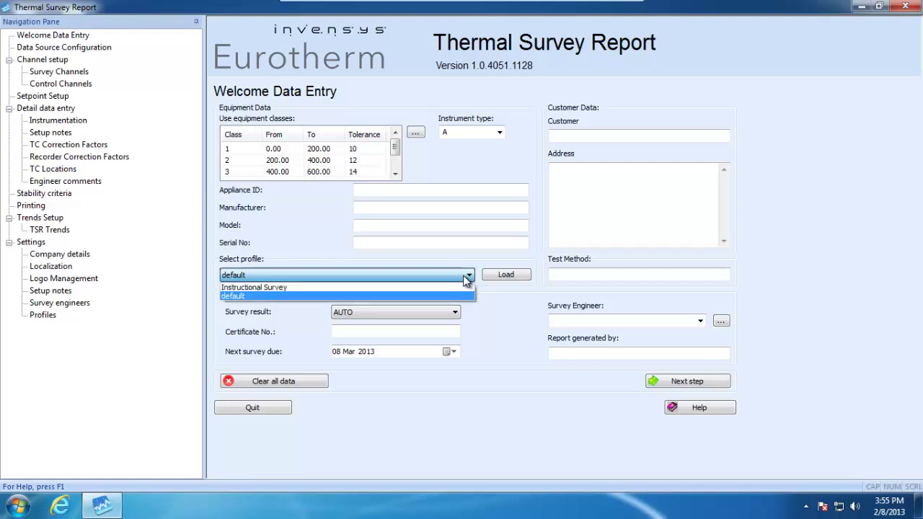
click(379, 288)
click(513, 276)
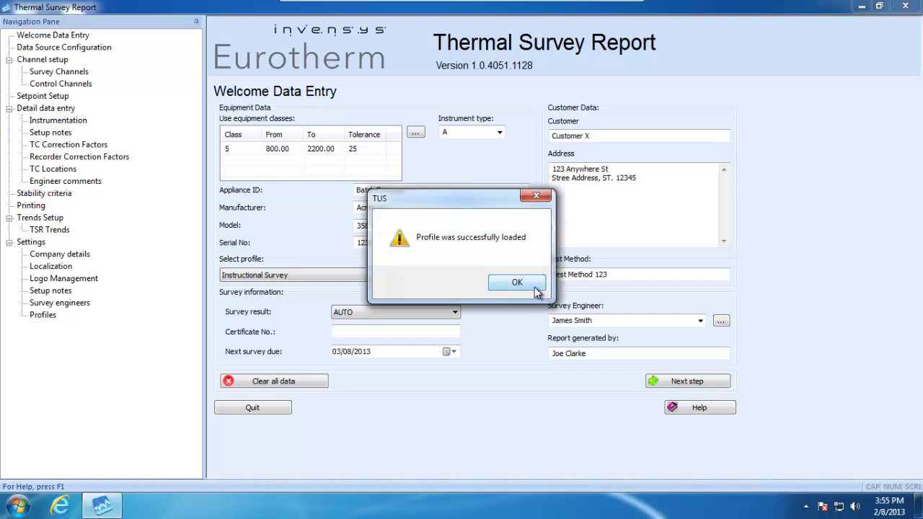
click(537, 286)
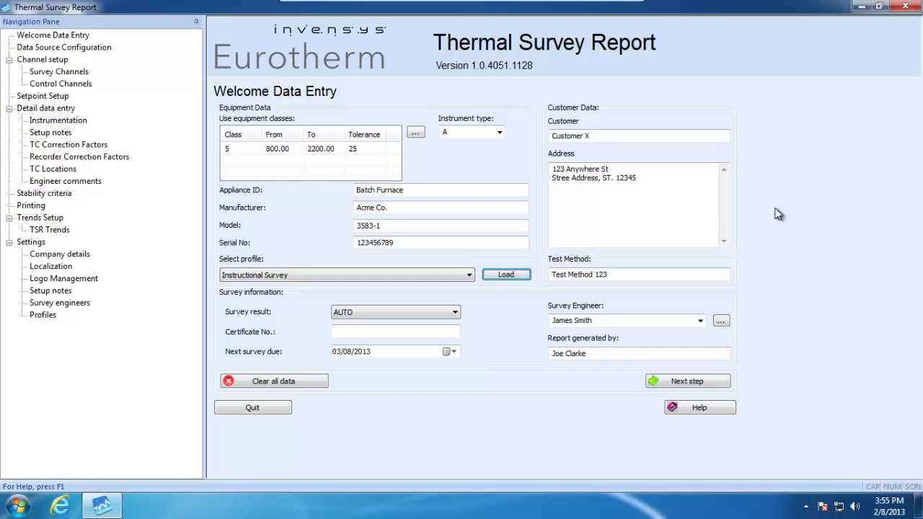
- Review the survey result options keeping AUTO, and set the next survey due date to 05/01/2013
click(447, 317)
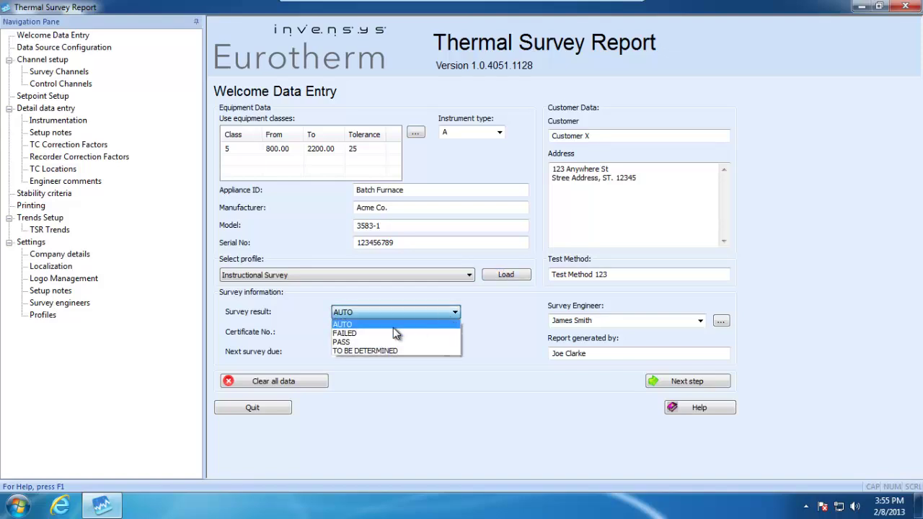
click(475, 389)
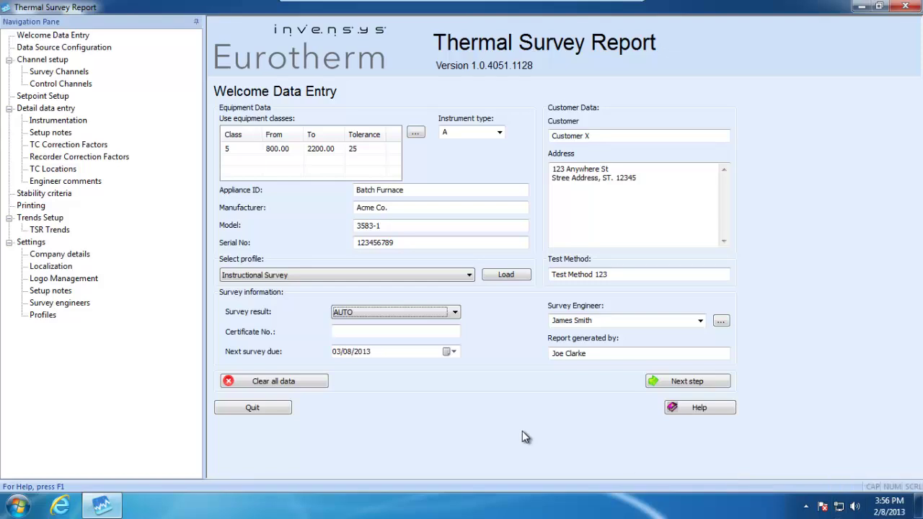
click(454, 351)
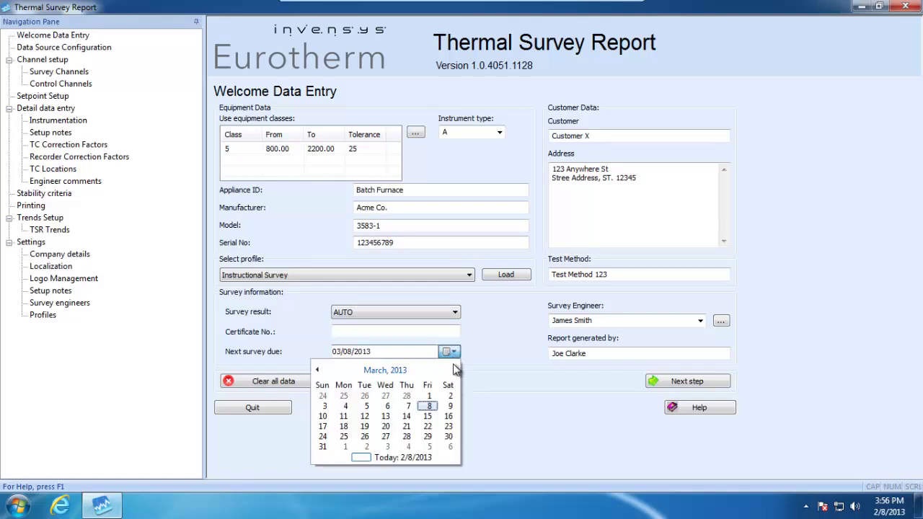
click(454, 369)
click(454, 369)
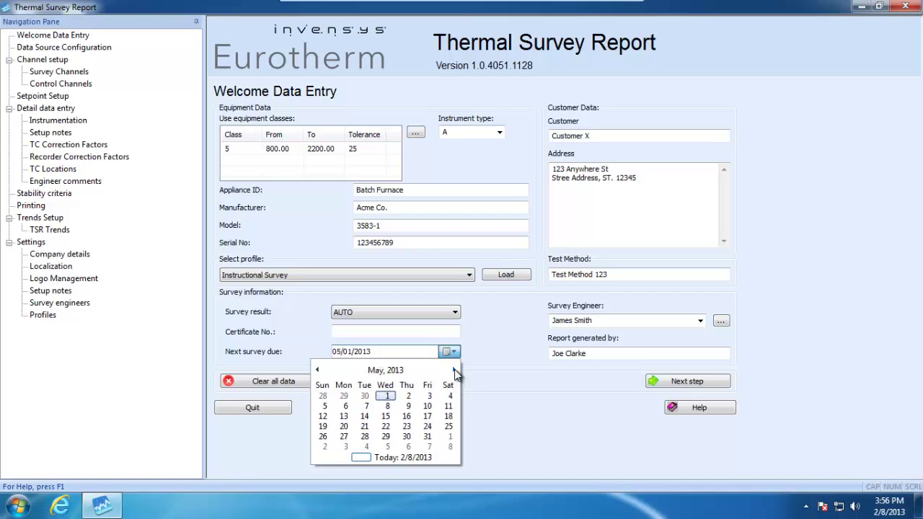
click(524, 382)
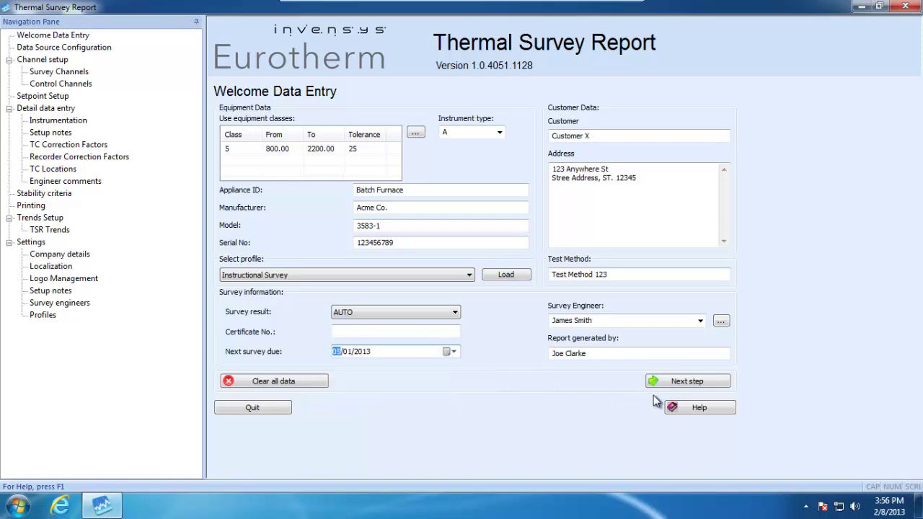
key(Num_Lock)
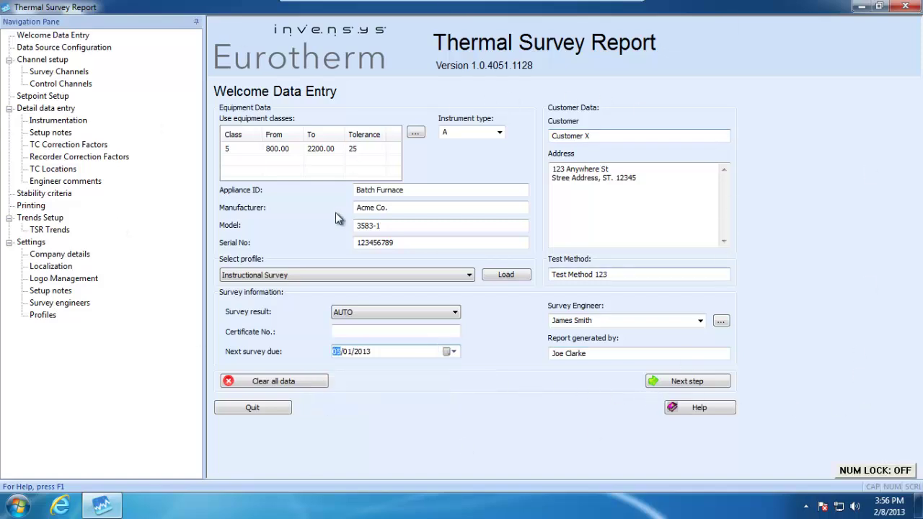
- Continue to Data Source Configuration, connect to the Review database with Data source 1, and acknowledge the message
click(703, 384)
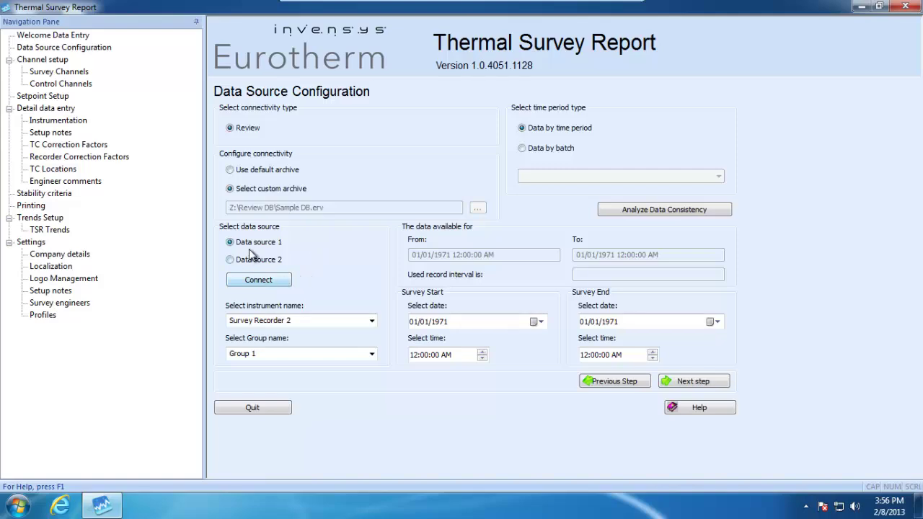
click(256, 281)
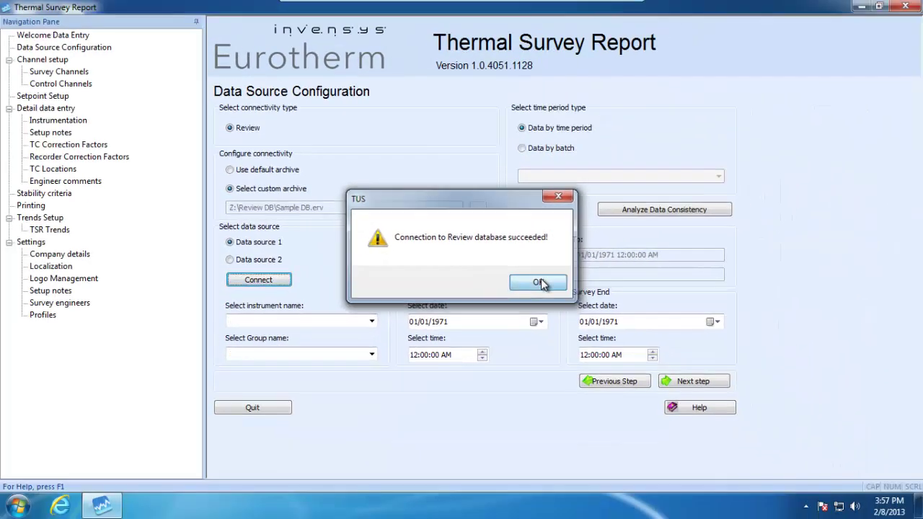
click(589, 303)
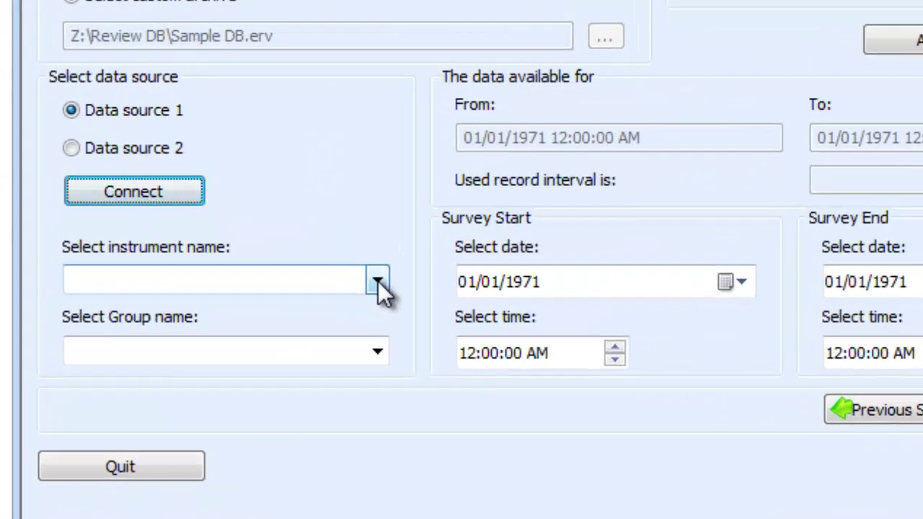
- Select Survey Recorder 2 as the instrument for the data source and keep Group 1 as the group
click(378, 280)
click(182, 418)
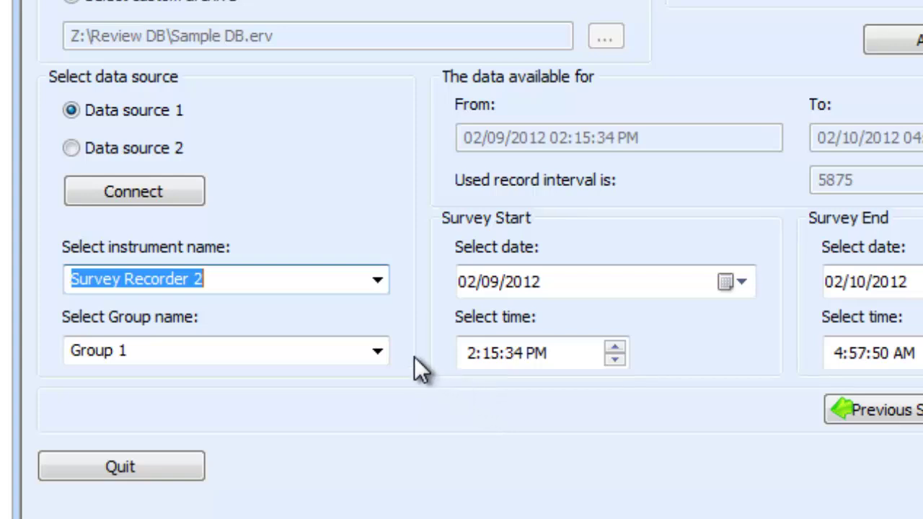
click(378, 351)
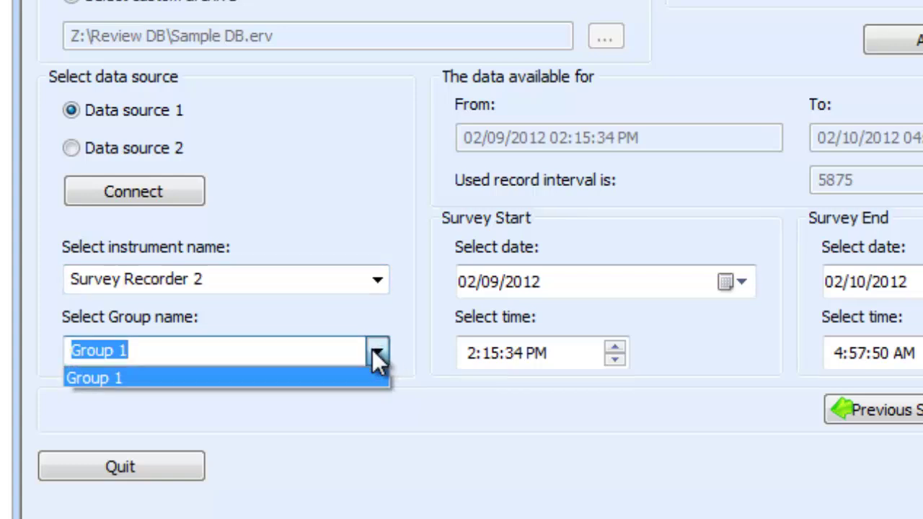
click(372, 350)
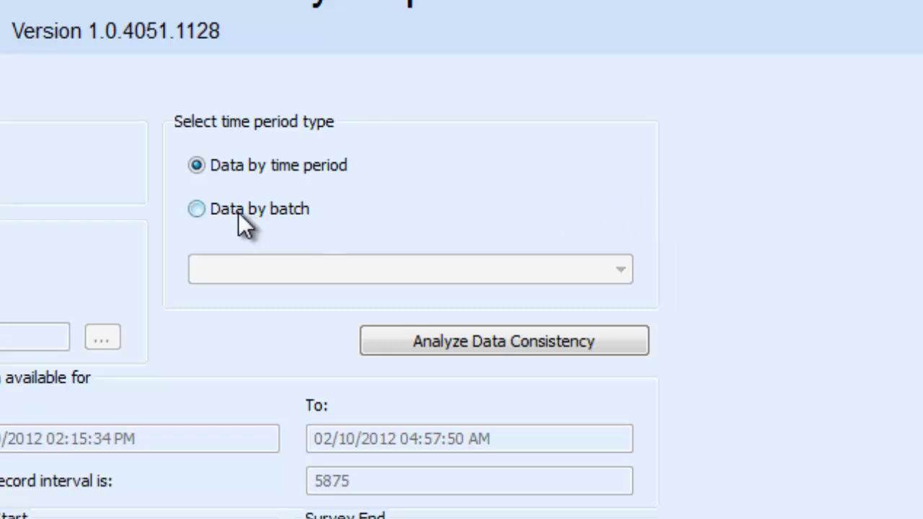
- Switch the time period type to data by batch and select batch 08-2654
click(199, 207)
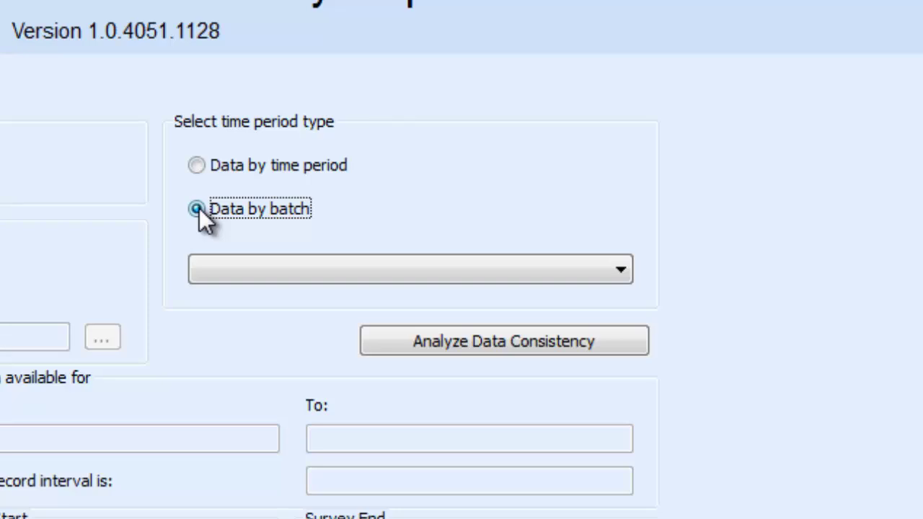
click(621, 272)
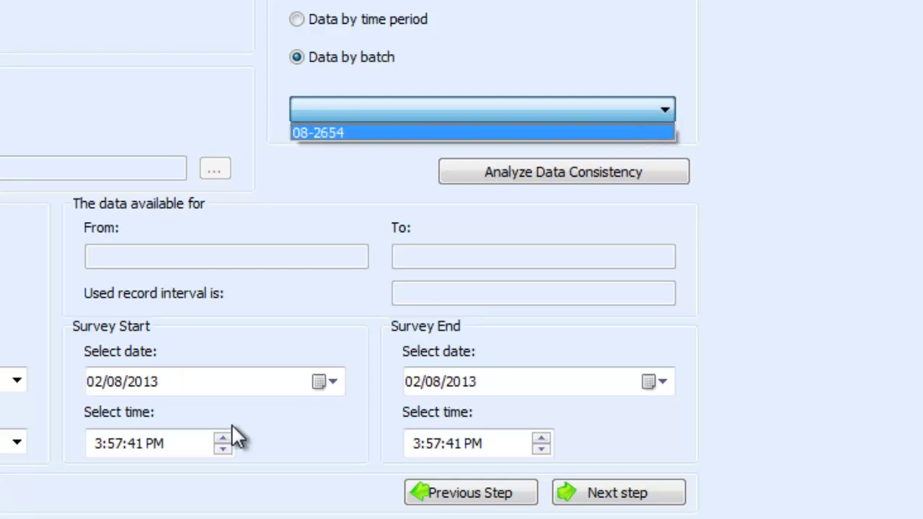
click(455, 131)
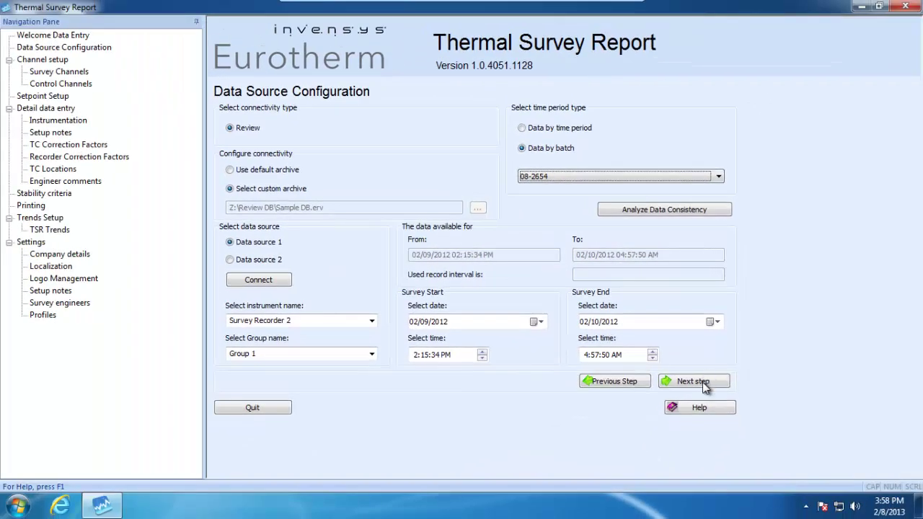
- Continue to the survey channels in Channel Setup and keep the number of thermocouples at 9
click(708, 383)
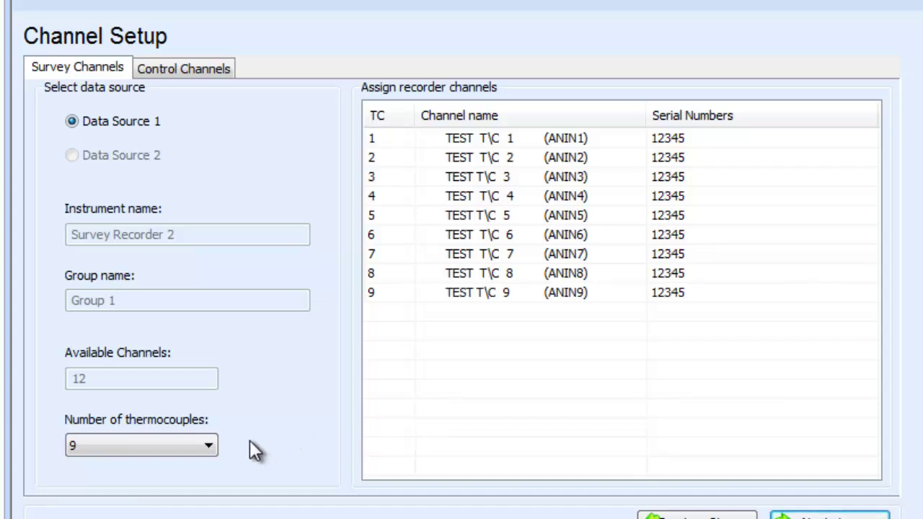
click(210, 444)
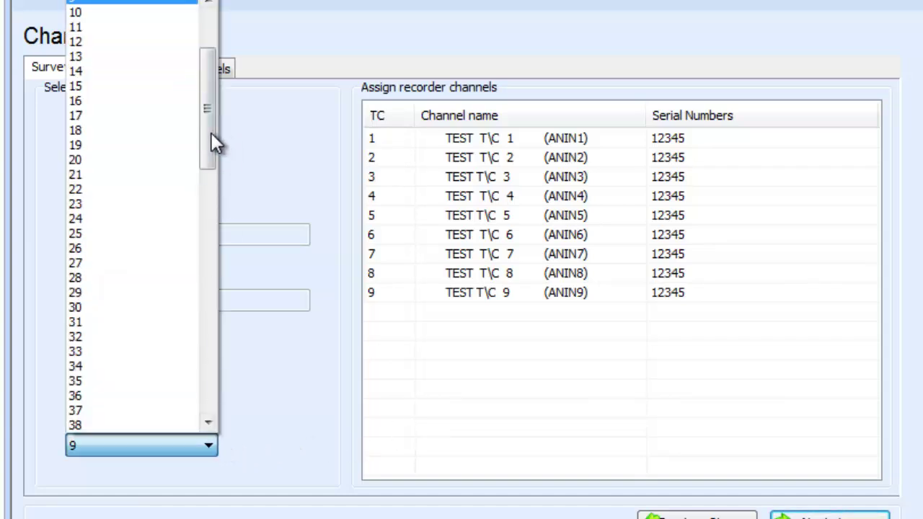
drag(211, 135, 214, 78)
click(118, 128)
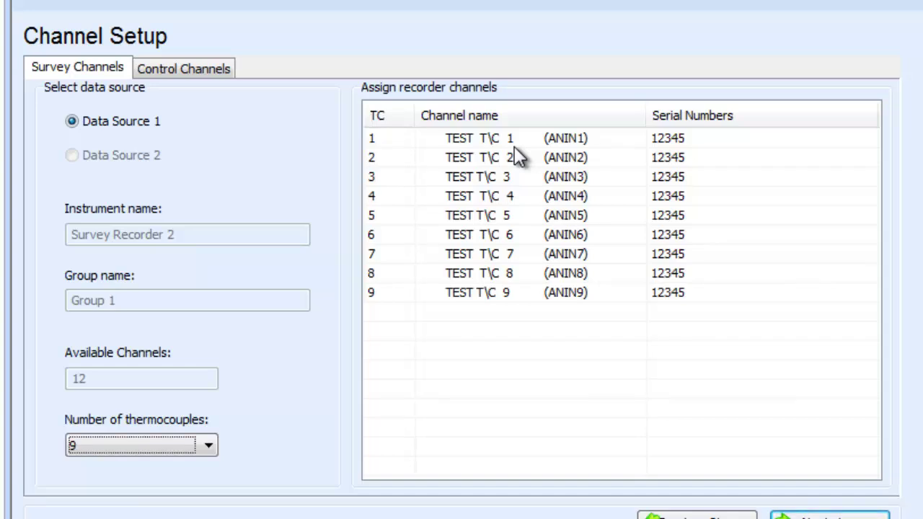
- Set the serial number of survey channel TC 1 to 12424
click(688, 137)
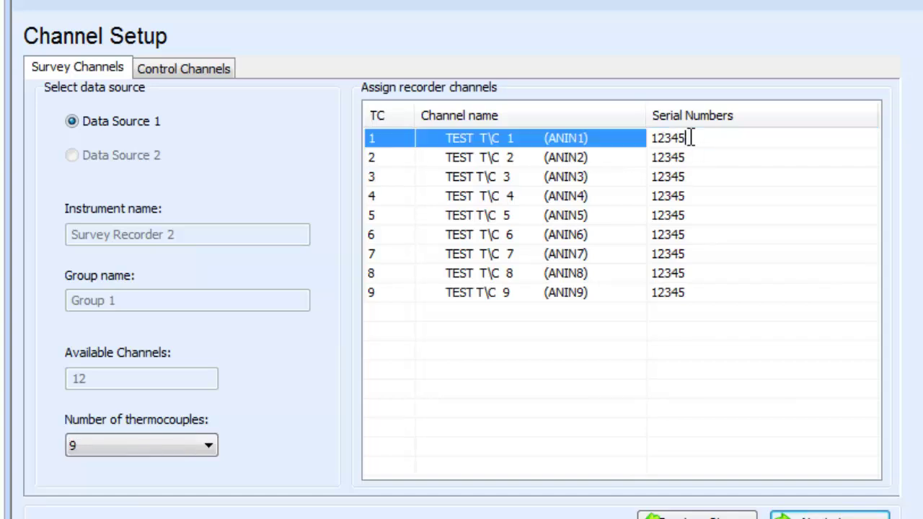
click(688, 137)
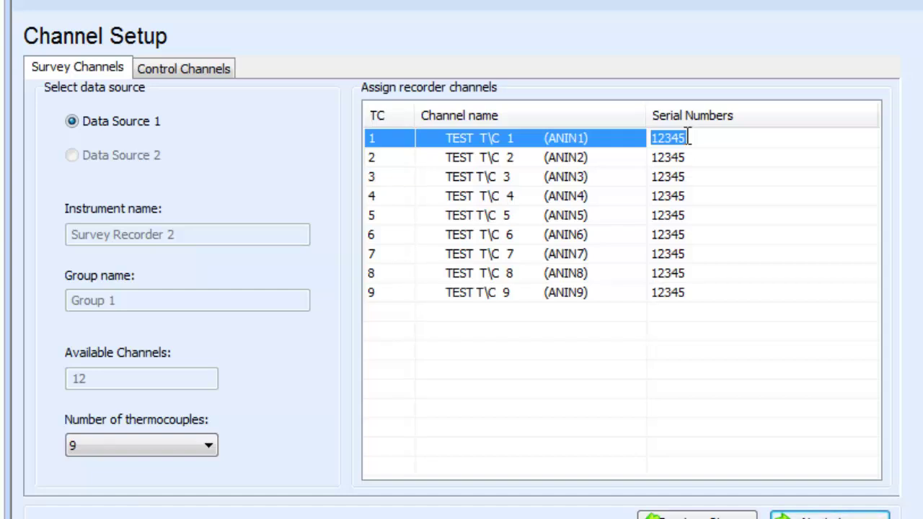
text(12424)
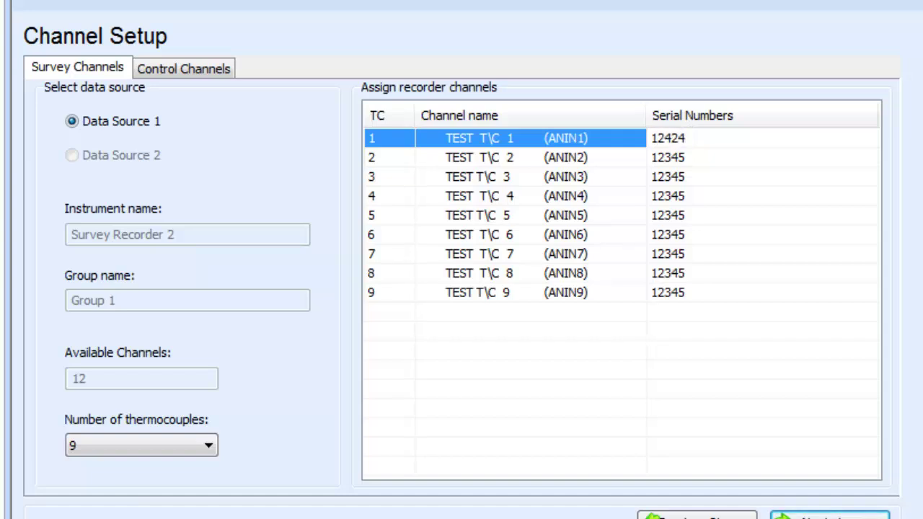
key(Return)
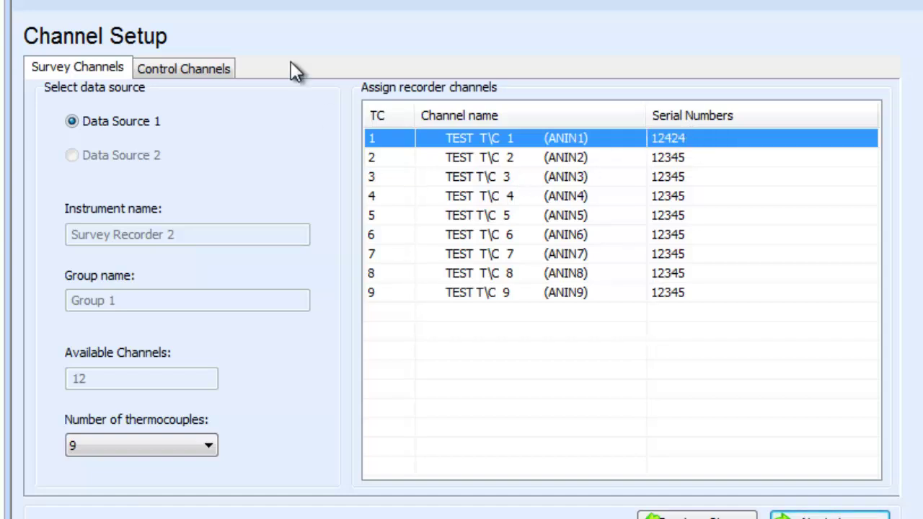
- Check the control channels, and continue to Setpoint Setup to examine the number of setpoints and the first setpoint without changing them
click(208, 70)
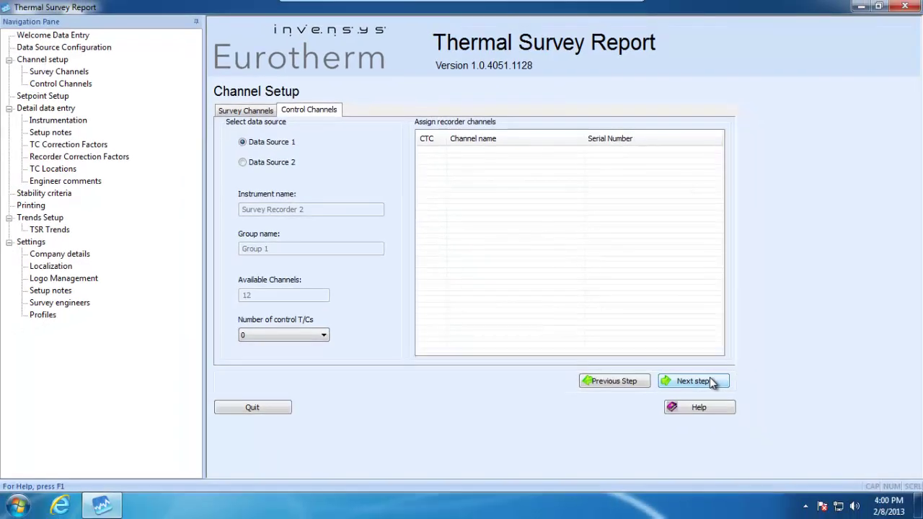
click(711, 382)
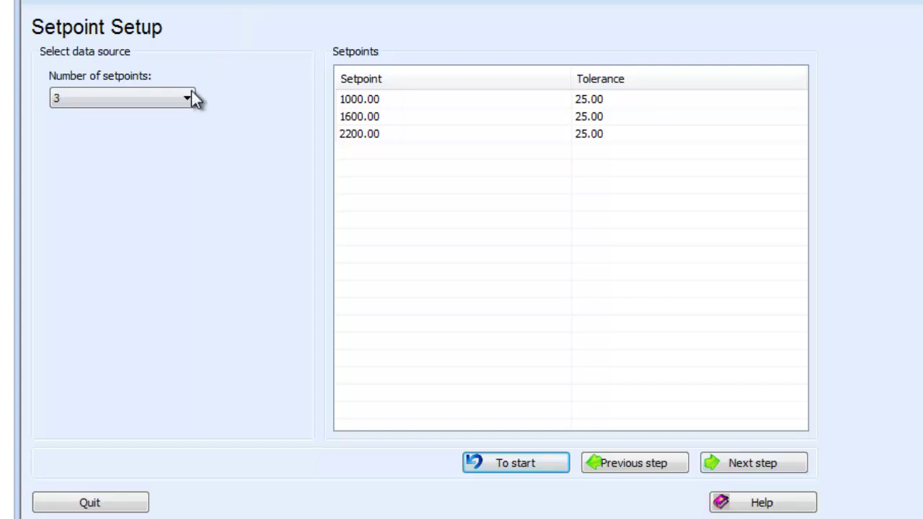
click(186, 99)
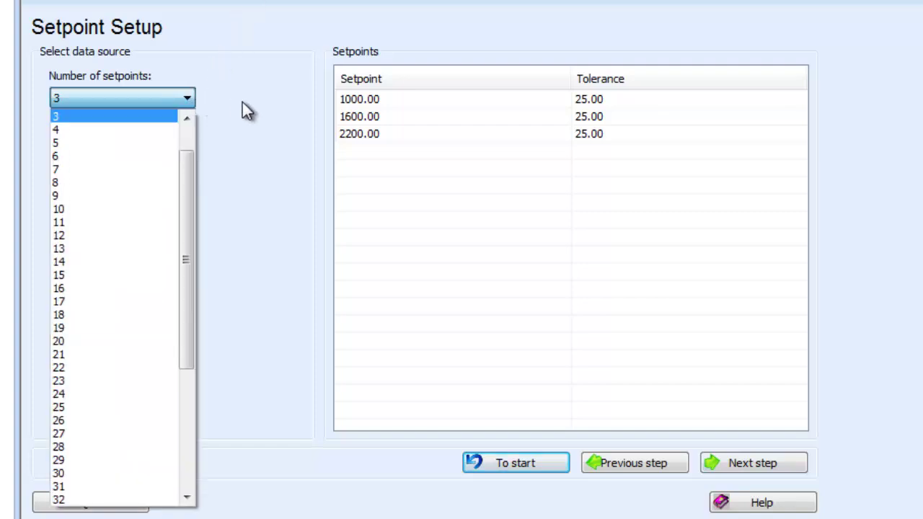
click(272, 150)
click(369, 101)
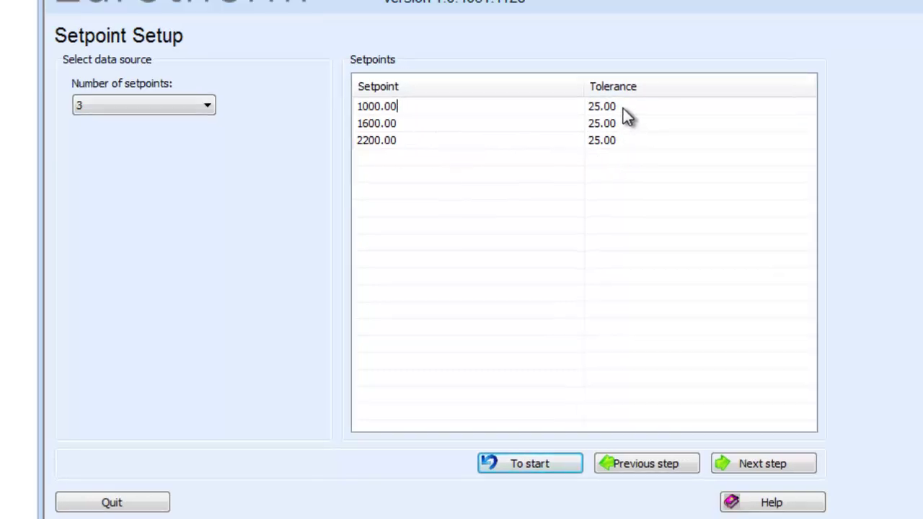
- Check the equipment class range and tolerance on the Welcome Data Entry page, and return to Setpoint Setup
click(103, 43)
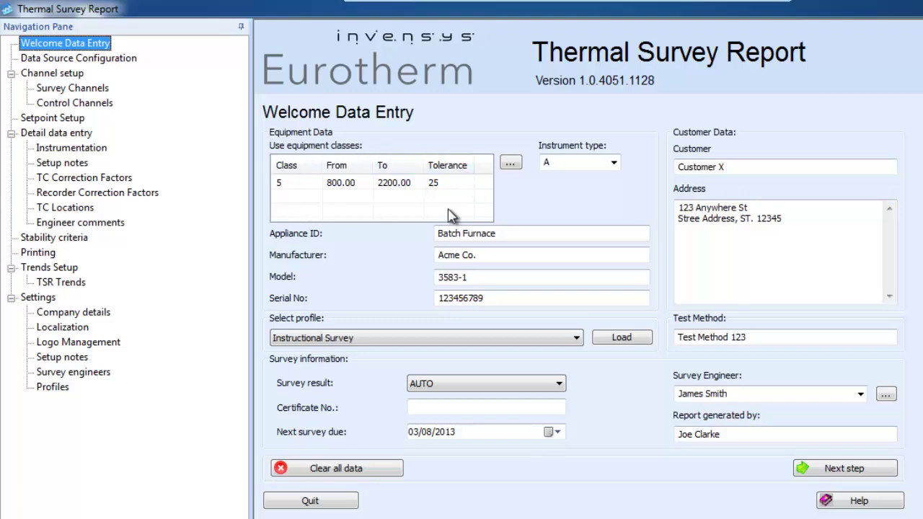
click(64, 119)
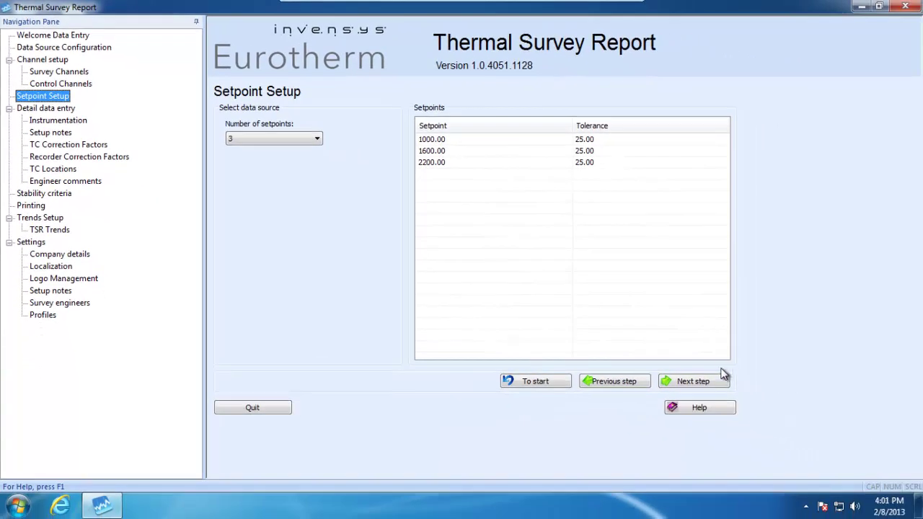
- Continue to Detail Data Entry and review the instrumentation, setup notes, and the TC and recorder correction factors
click(716, 383)
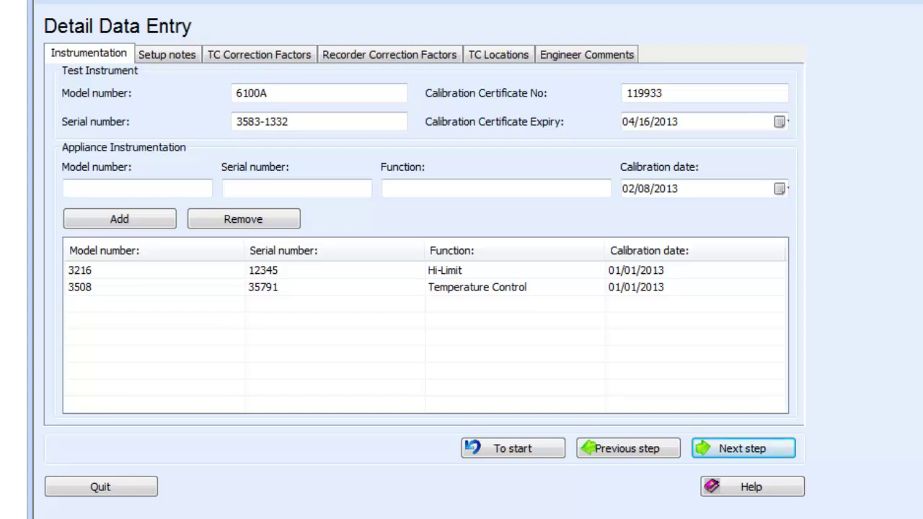
click(171, 57)
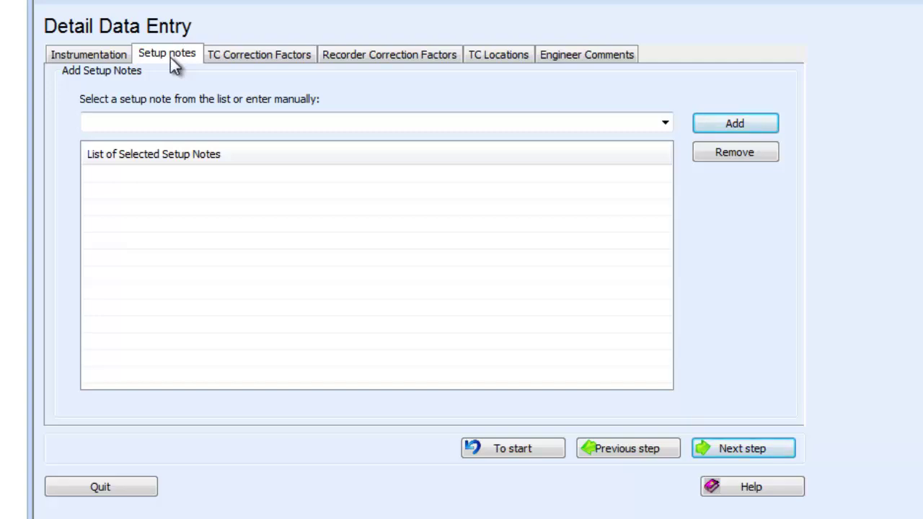
click(270, 55)
click(355, 57)
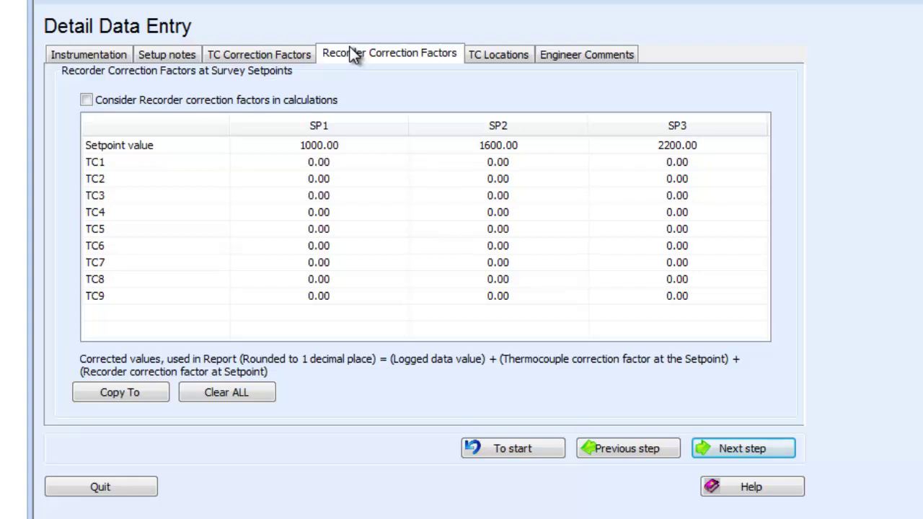
click(283, 54)
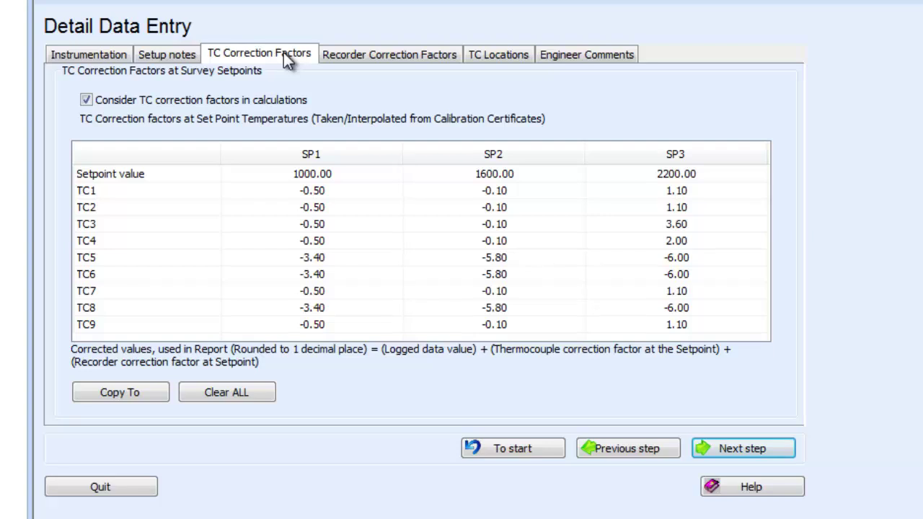
click(374, 56)
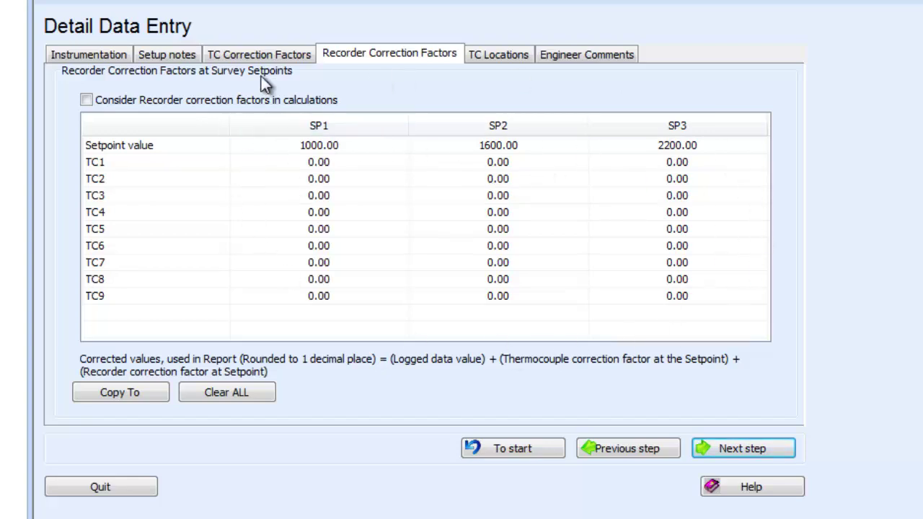
- Return to the TC correction factors and exclude them from the calculations
click(264, 57)
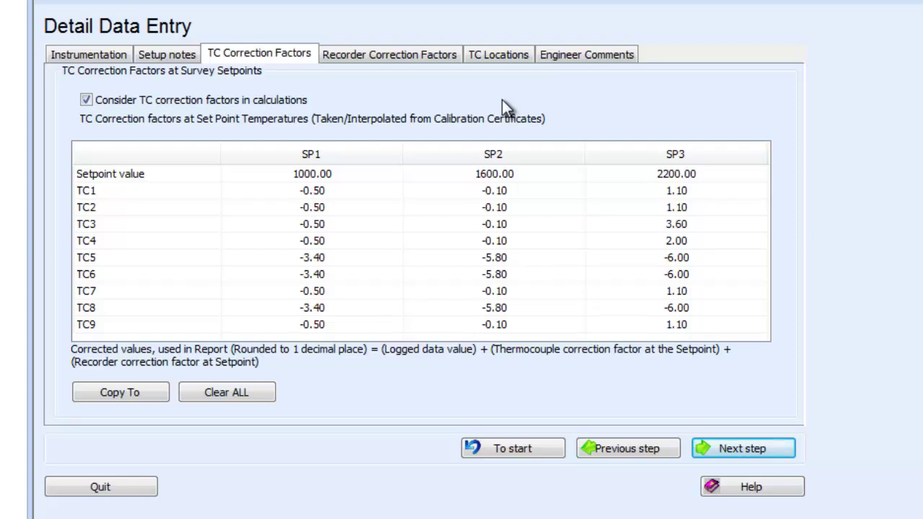
click(86, 100)
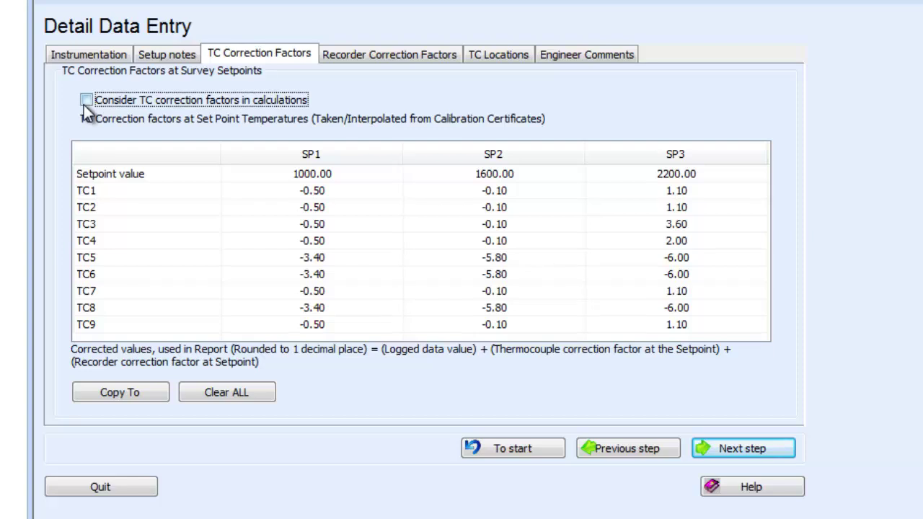
- Include the TC correction factors in the calculations, and review the TC locations and engineer comments before continuing to Stability Criteria
click(87, 100)
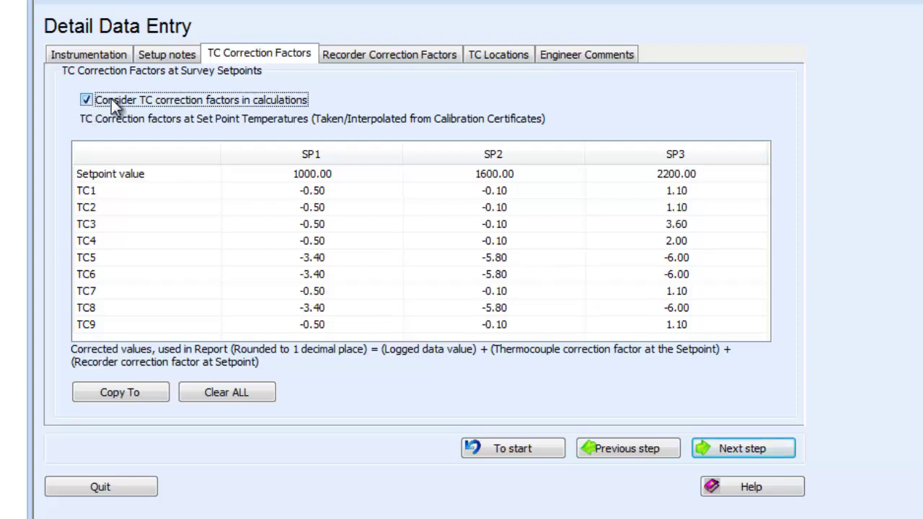
click(485, 58)
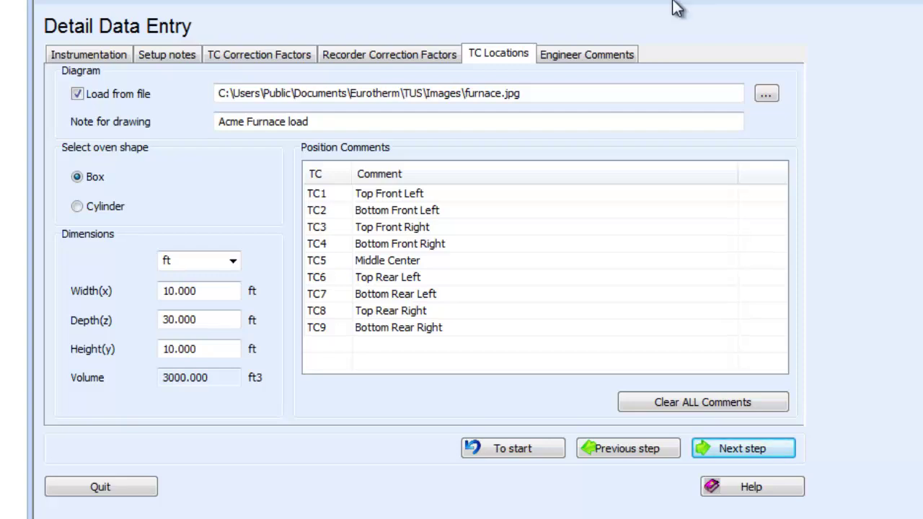
click(607, 54)
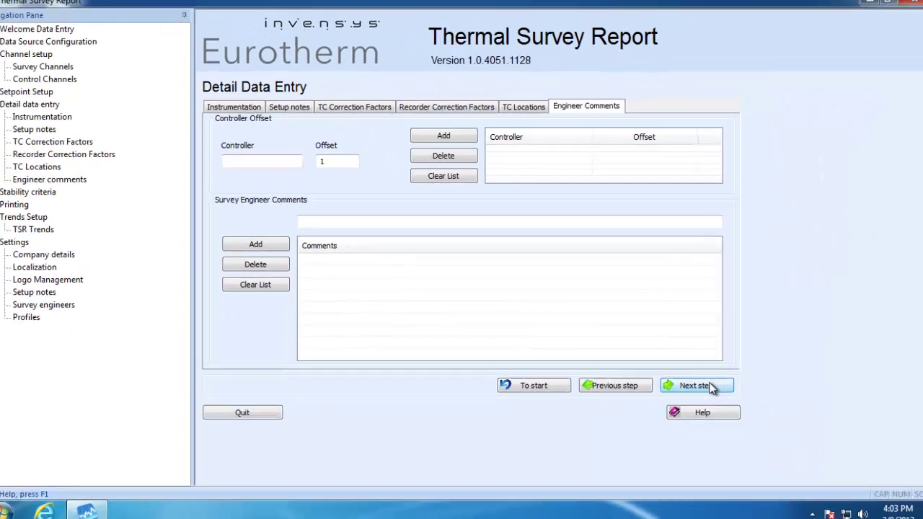
click(763, 452)
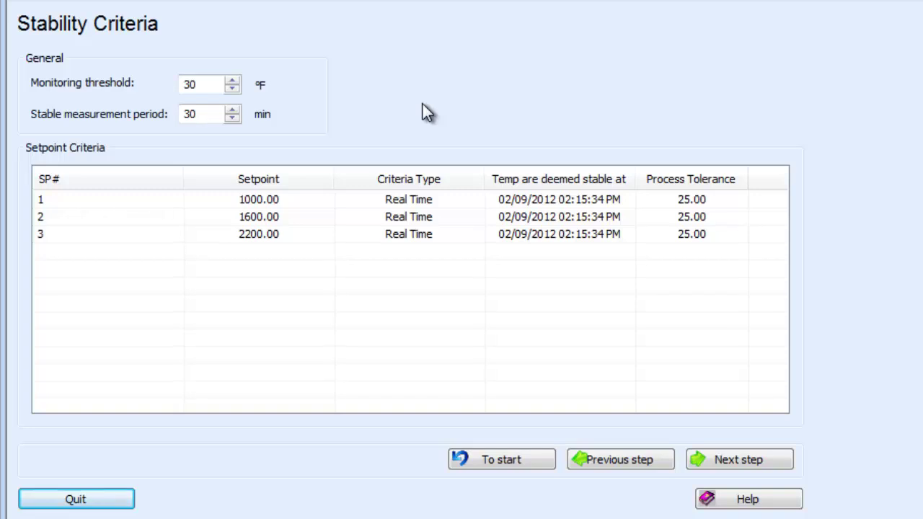
- Try adjusting the stable measurement period, return it to 30 min, and view the criteria types offered for the first setpoint
click(235, 111)
click(235, 111)
click(236, 119)
click(236, 118)
click(453, 202)
click(476, 199)
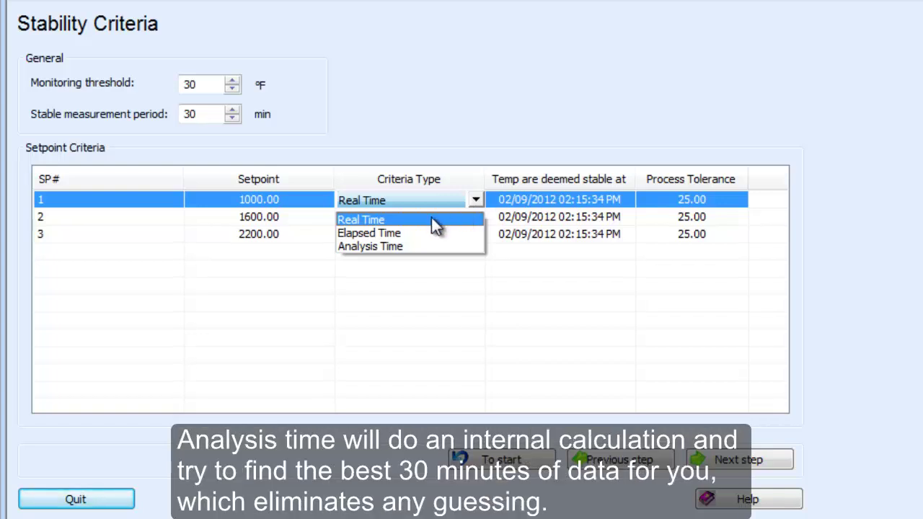
click(646, 307)
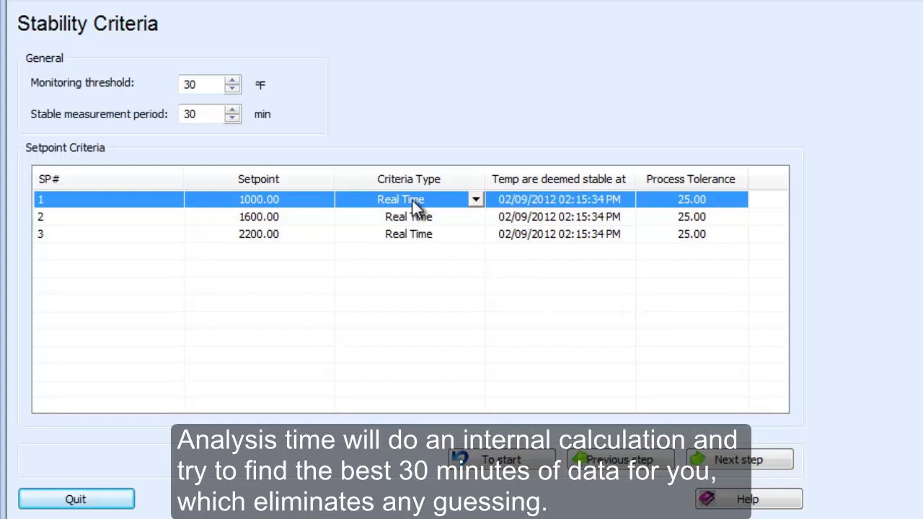
- Set the time at which the first setpoint's temperatures are deemed stable to 05:30:00 PM on 02/09/2012
click(567, 206)
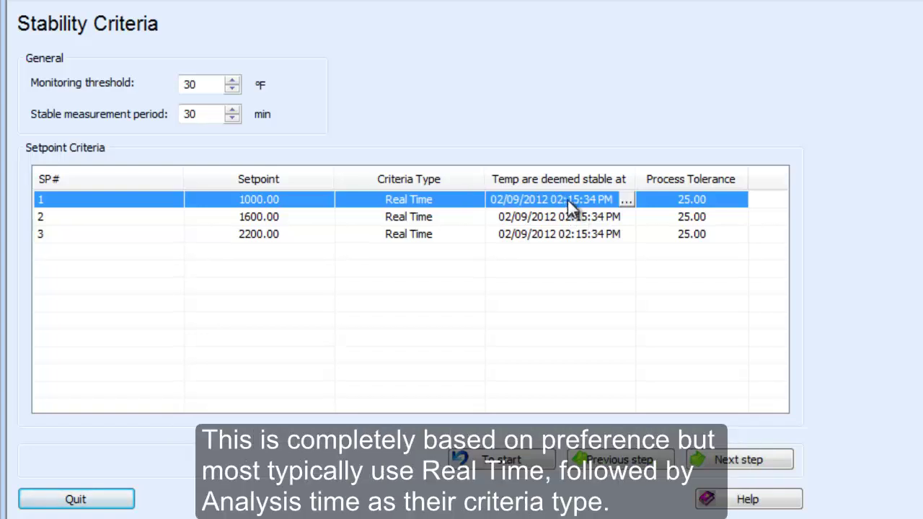
click(625, 202)
click(638, 236)
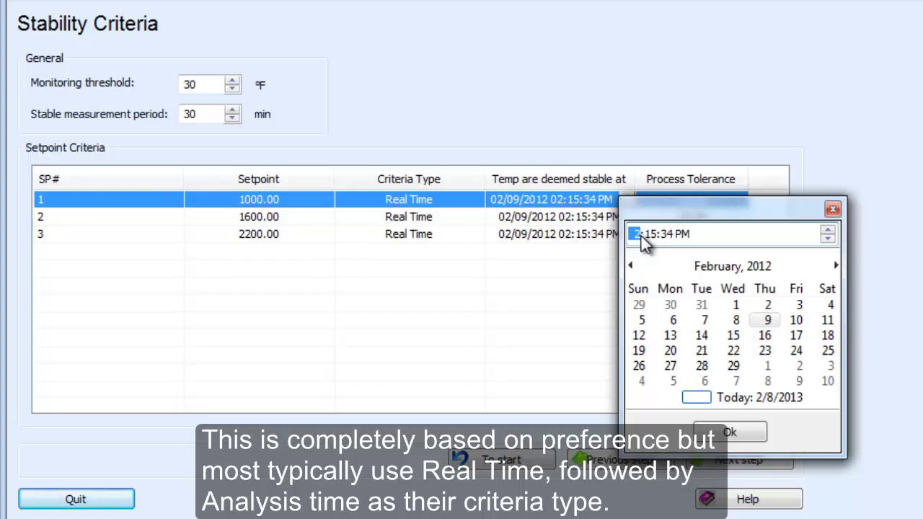
text(5)
text(40)
text(30)
text(00)
click(725, 431)
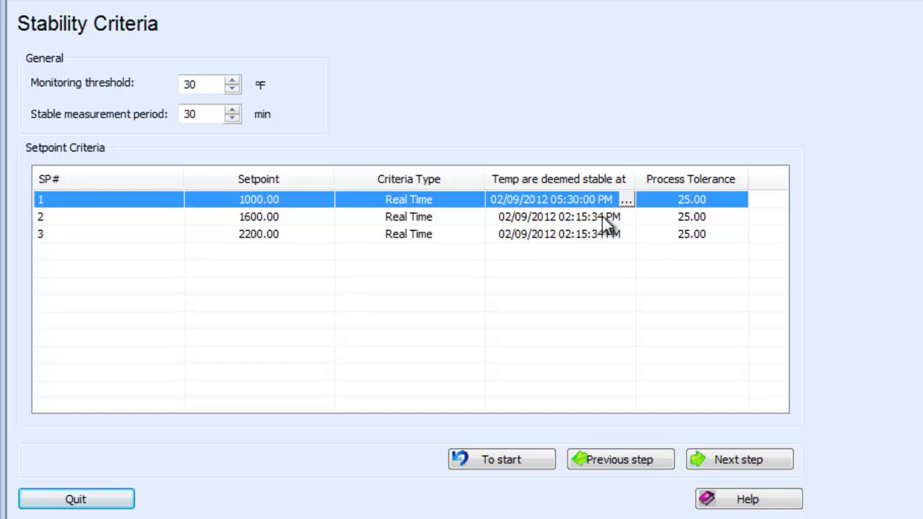
- Set the criteria type of all three setpoints to Analysis Time, and continue to Printing
click(462, 202)
click(475, 200)
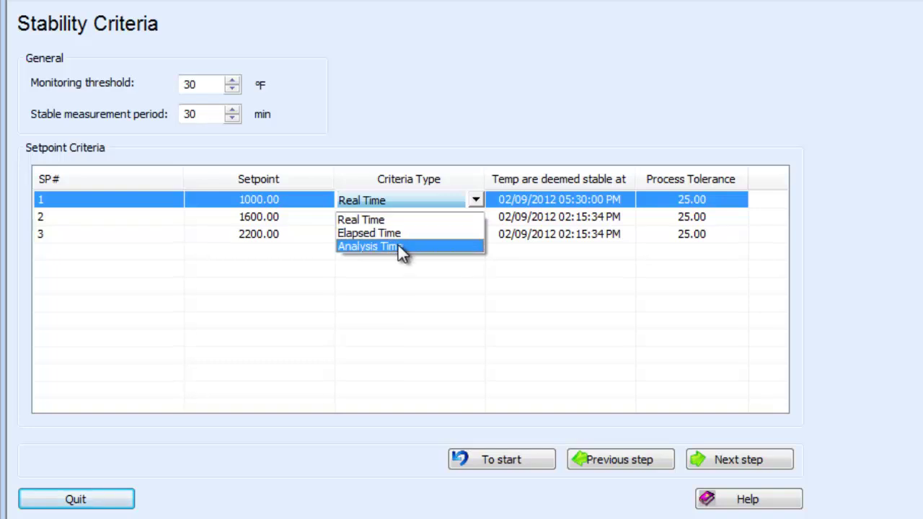
click(398, 247)
click(453, 217)
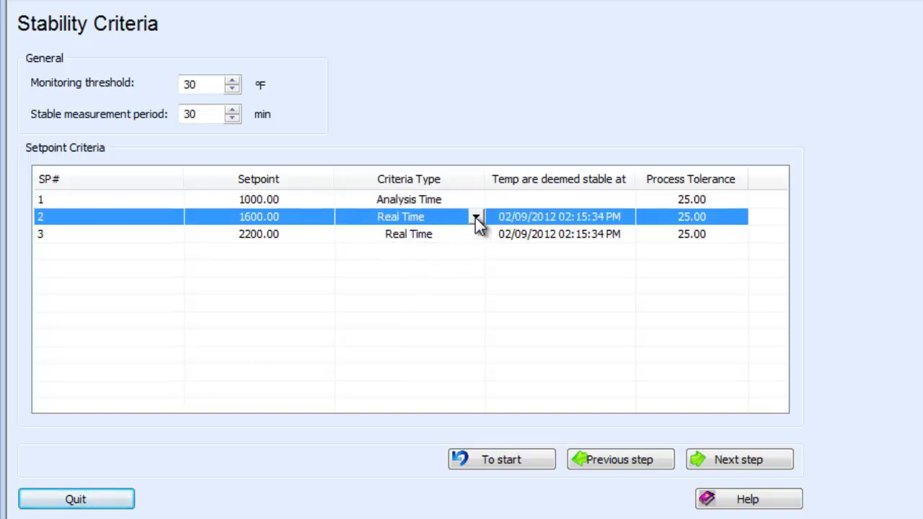
click(475, 217)
click(412, 264)
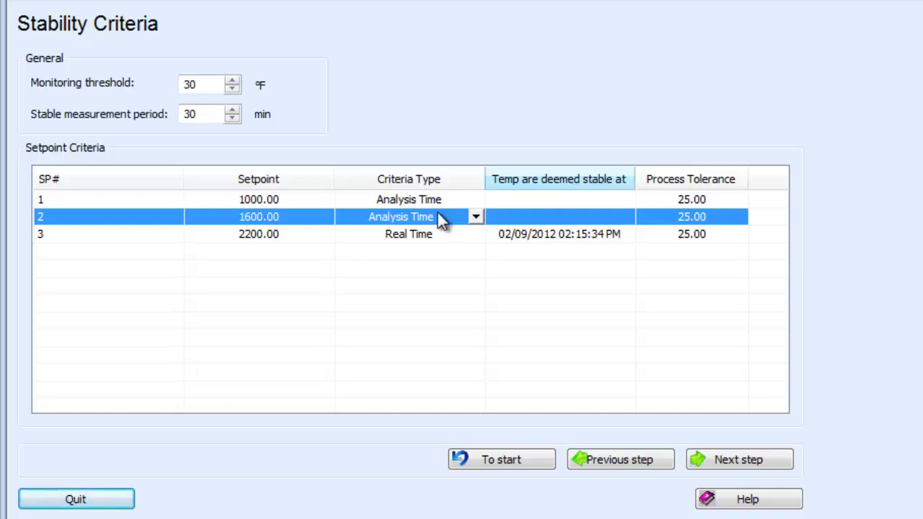
click(472, 236)
click(476, 234)
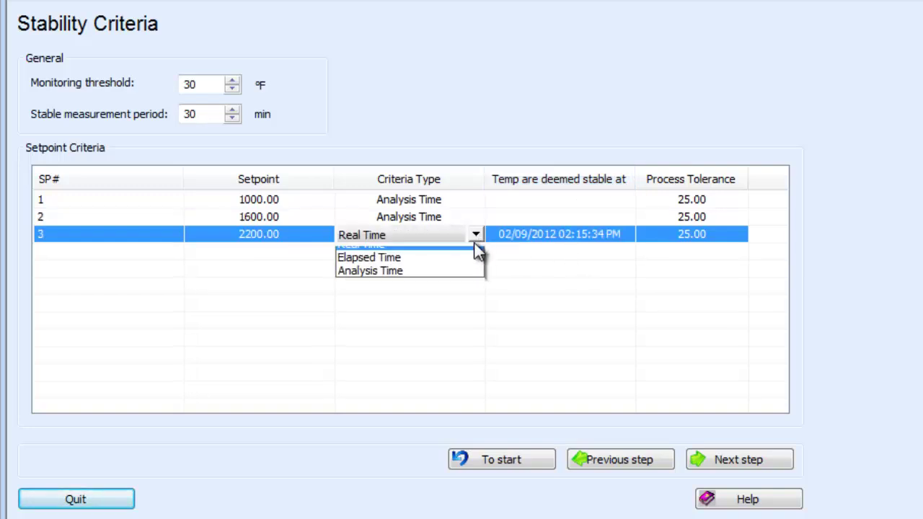
click(435, 281)
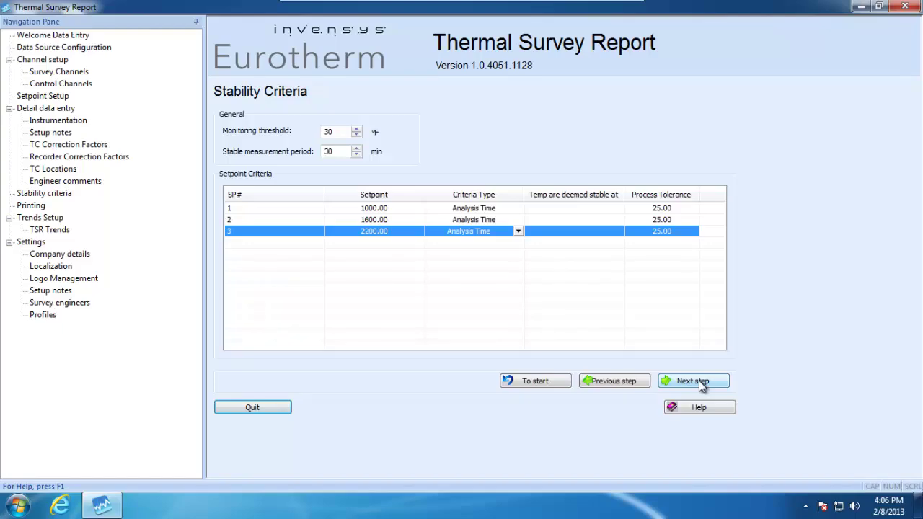
click(697, 382)
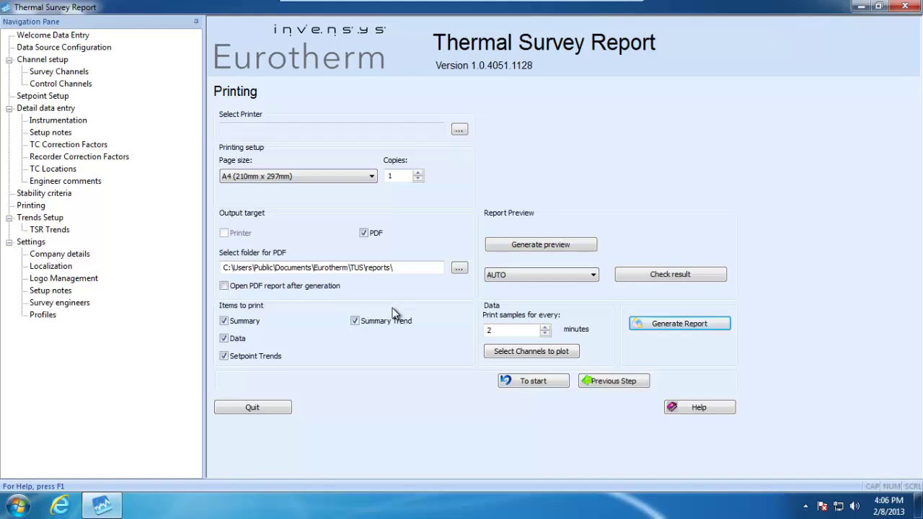
- In Trends Setup, unselect all trend lines and select them all again for the three setpoints
click(42, 219)
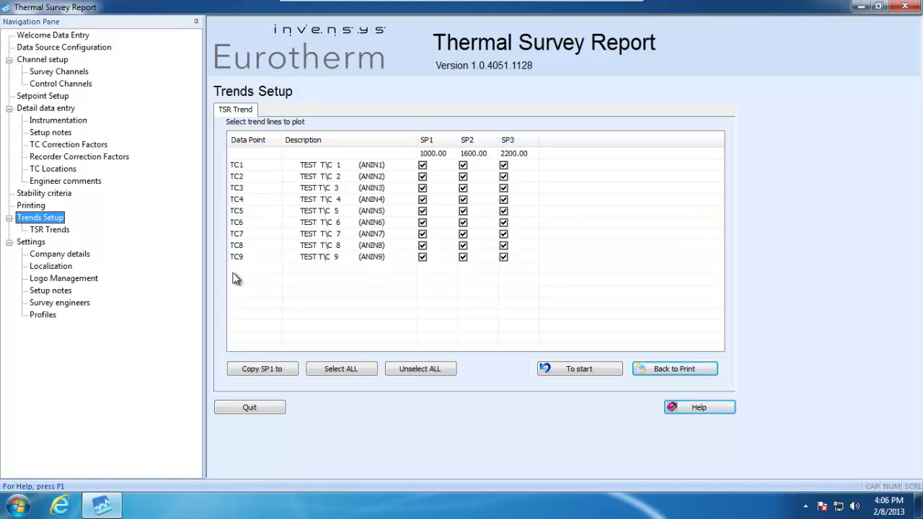
click(417, 368)
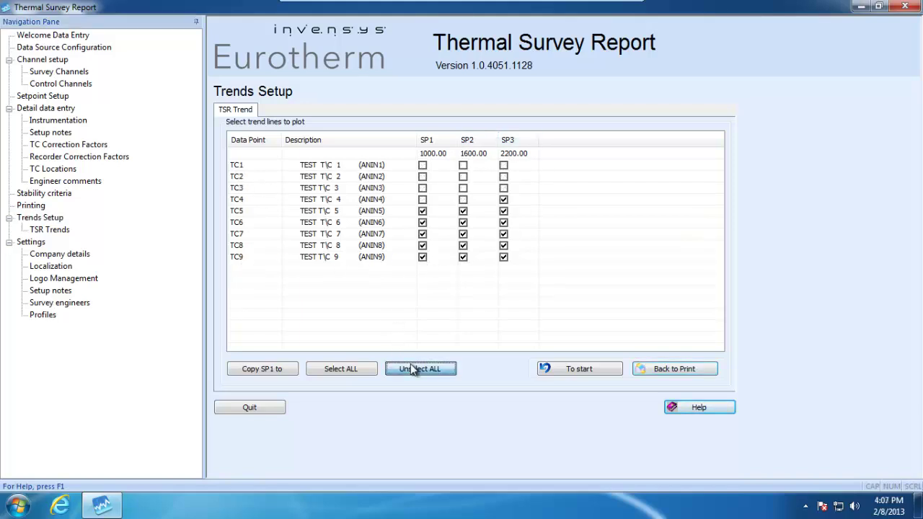
click(352, 372)
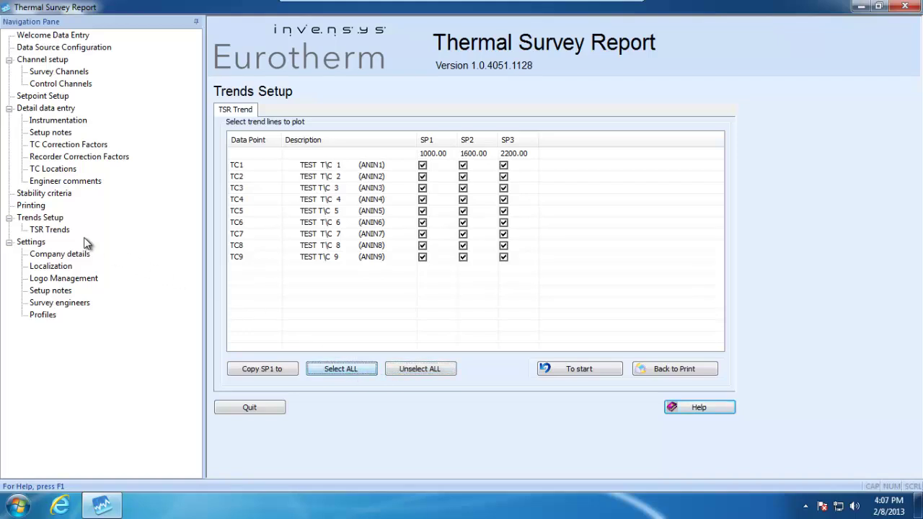
- Return to Printing, check the destination folder for the PDF, and generate a preview of the report
click(37, 207)
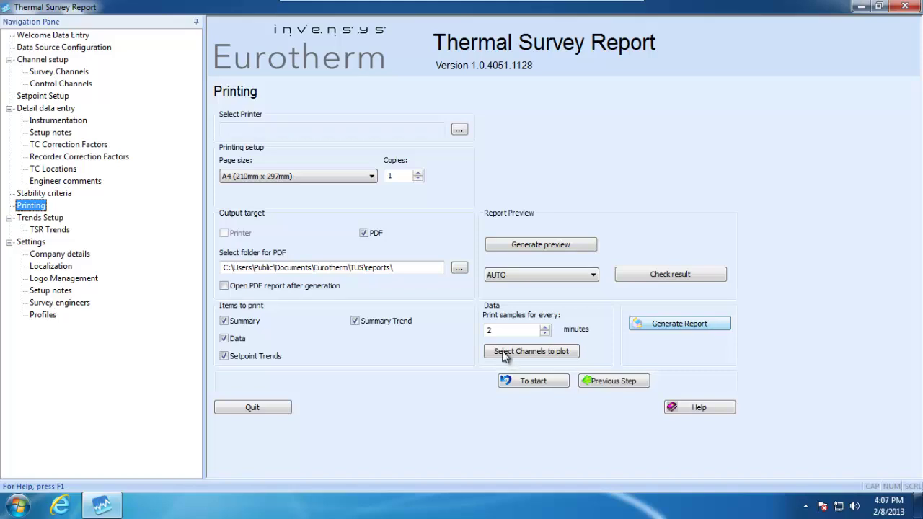
drag(405, 267, 202, 285)
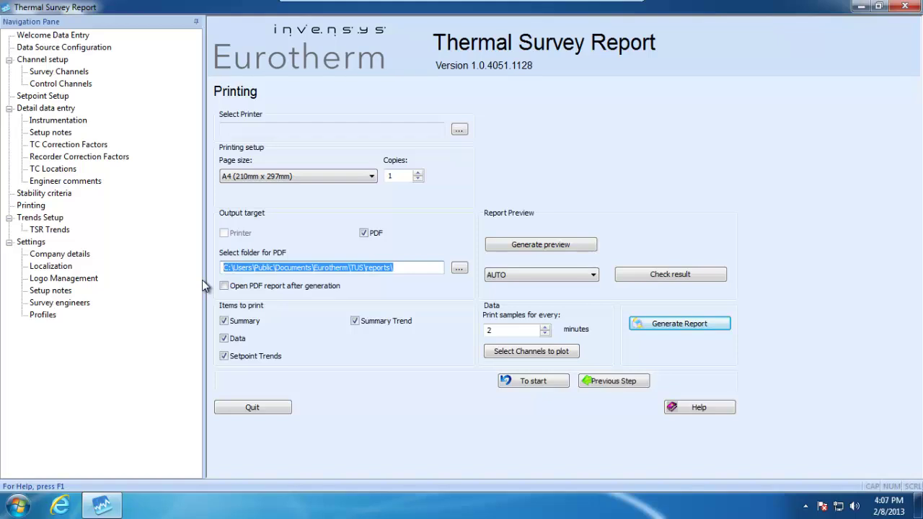
click(568, 246)
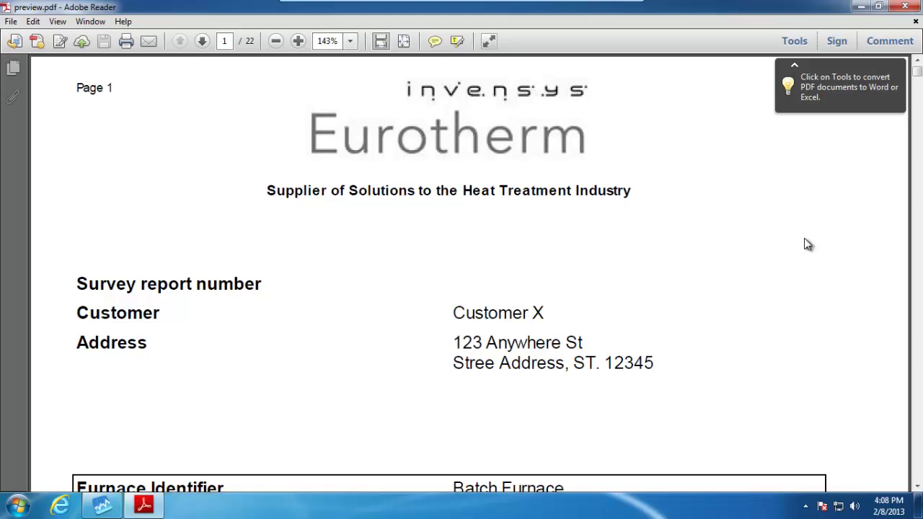
- Review the cover page of the report preview, and the equipment class, readings summary and declaration on page 2
click(276, 41)
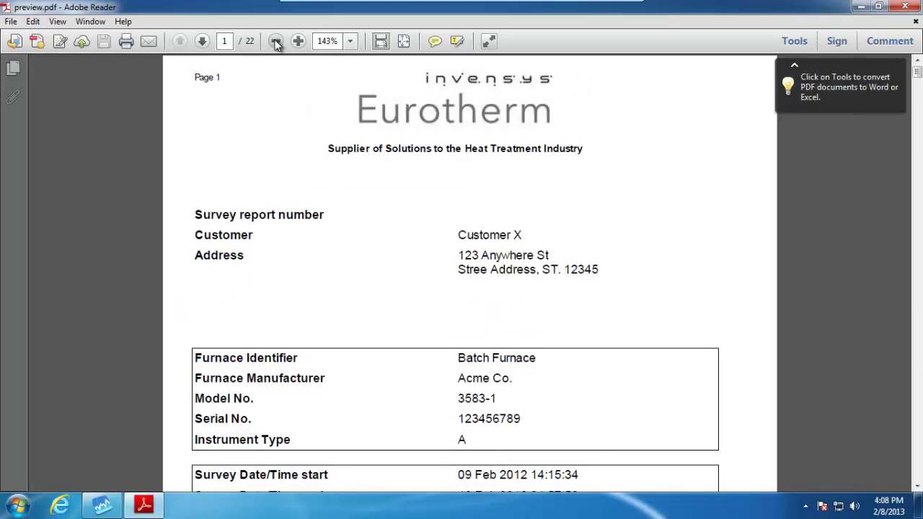
click(276, 42)
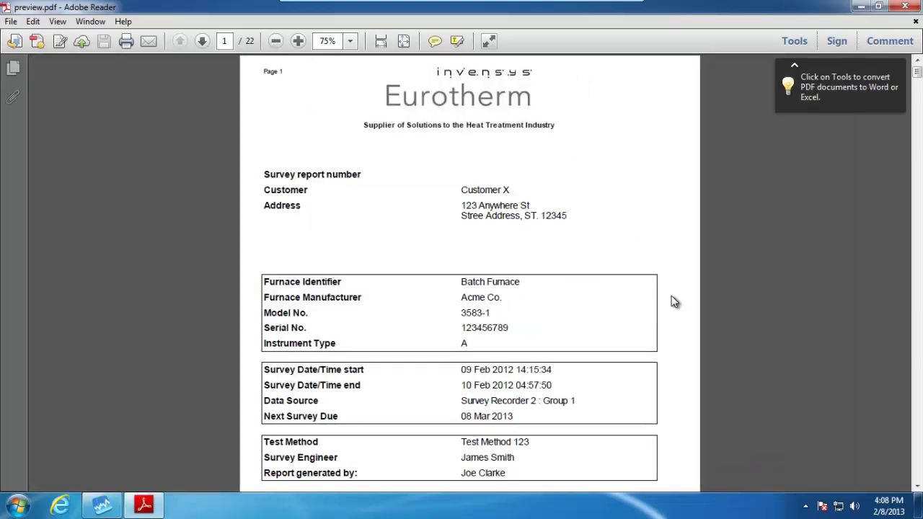
scroll(675, 302, down, 3)
scroll(674, 300, up, 3)
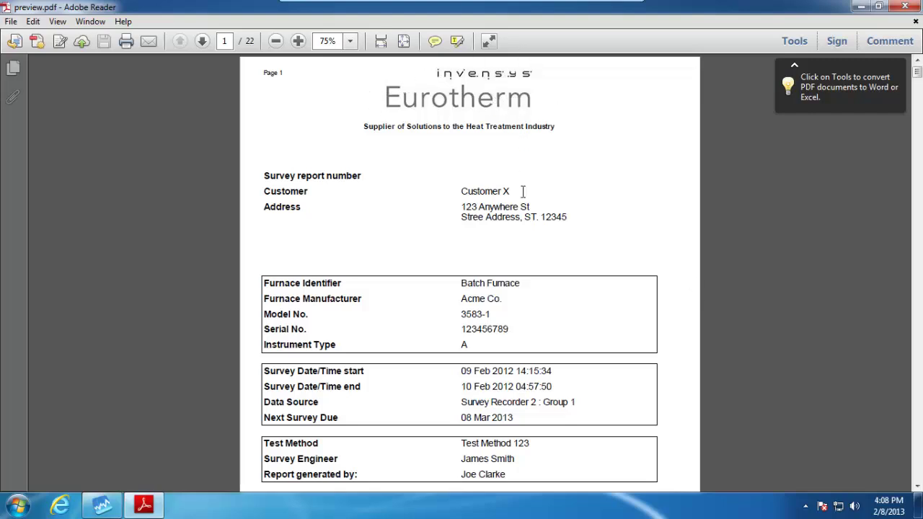
scroll(467, 195, down, 3)
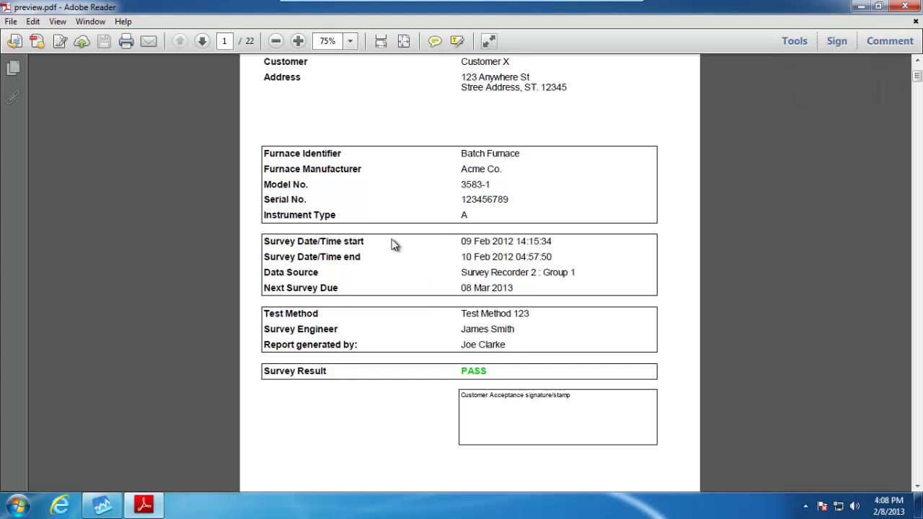
scroll(497, 251, down, 2)
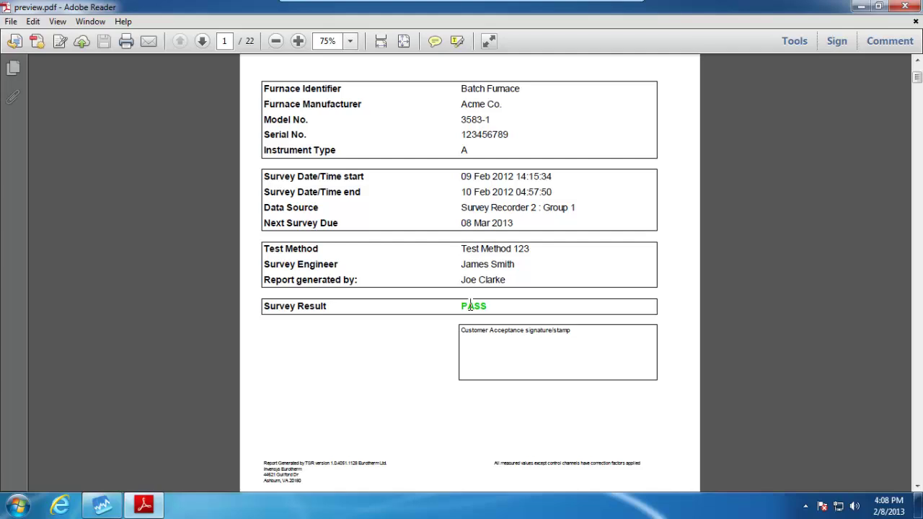
scroll(470, 306, down, 14)
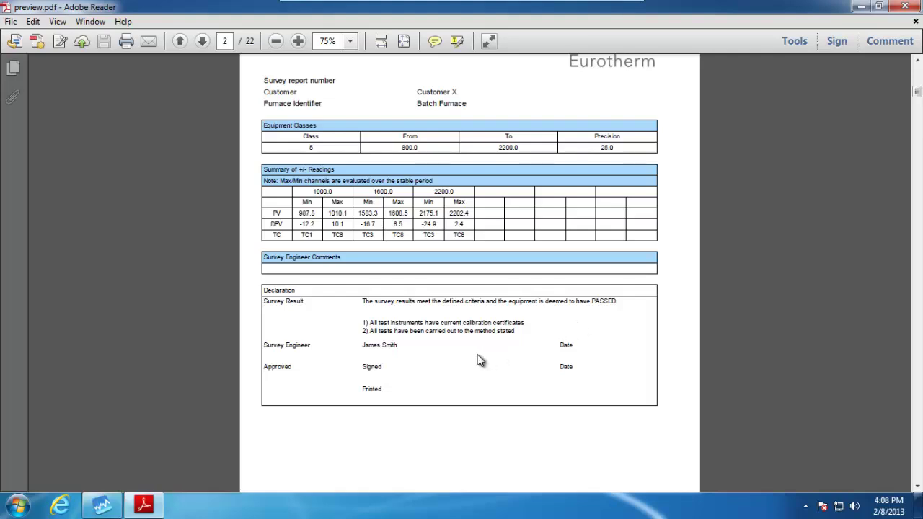
- Examine the report's instrumentation, setpoint tolerances, correction factors, thermocouple locations, and survey temperature and deviation tables on pages 3 to 6
scroll(575, 274, down, 15)
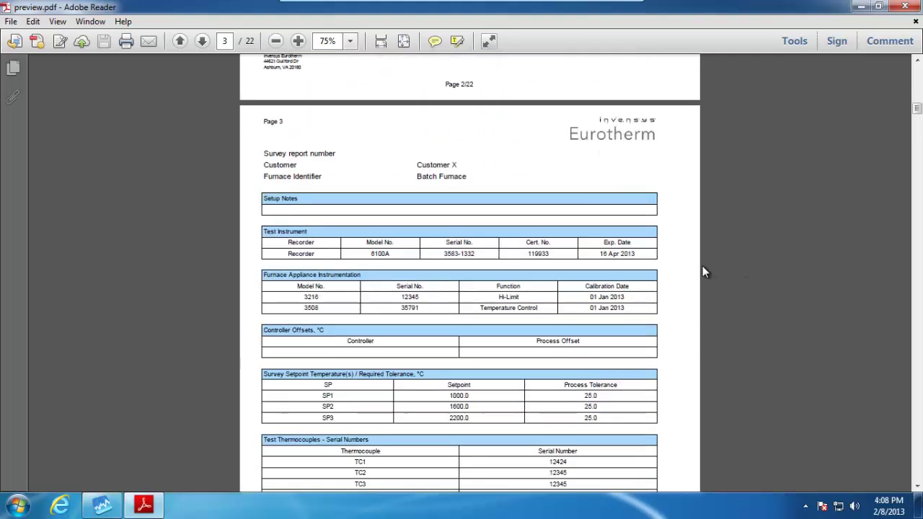
scroll(704, 273, down, 1)
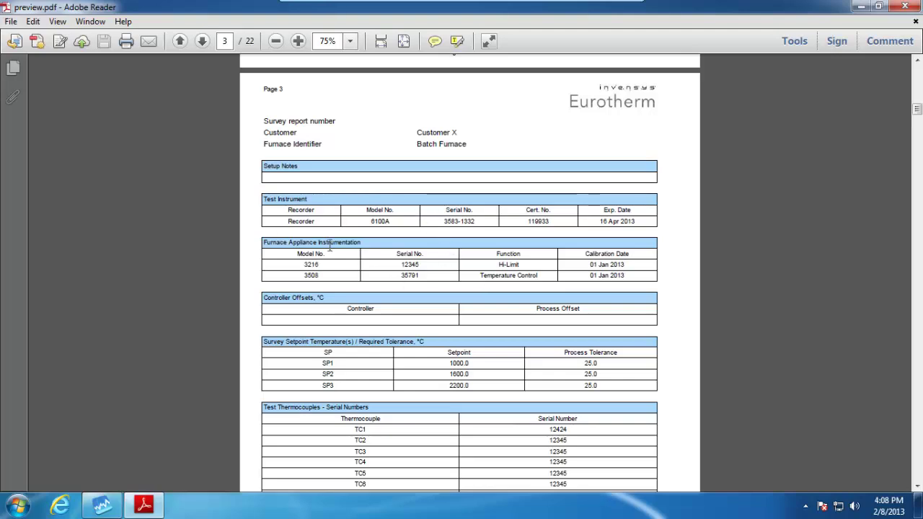
scroll(378, 293, down, 3)
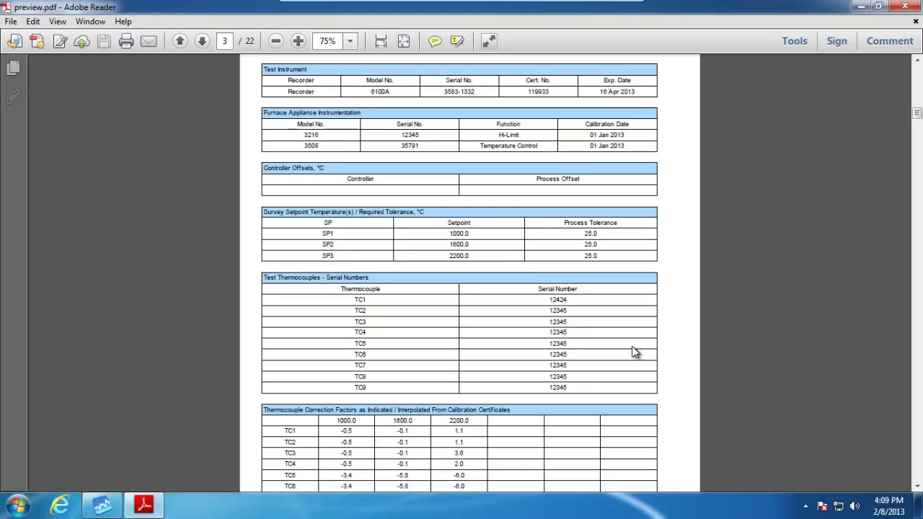
scroll(625, 360, down, 3)
scroll(461, 322, down, 3)
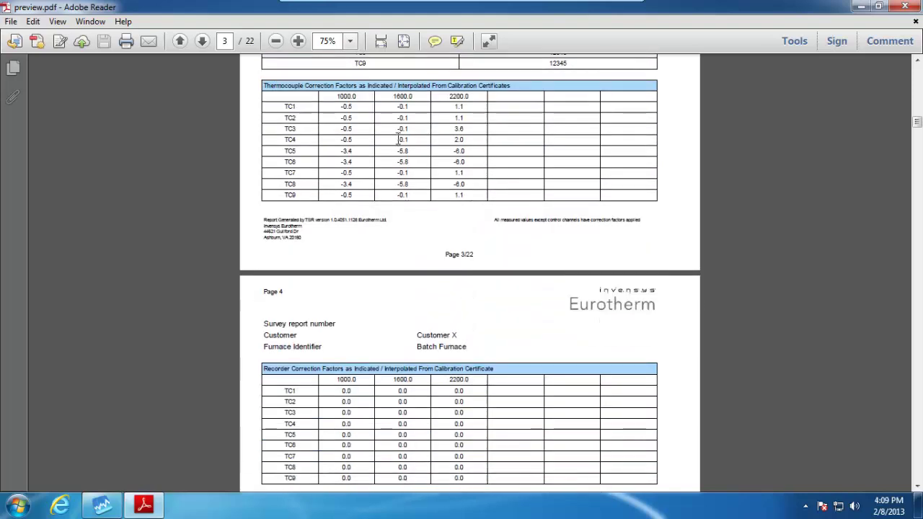
scroll(525, 344, down, 10)
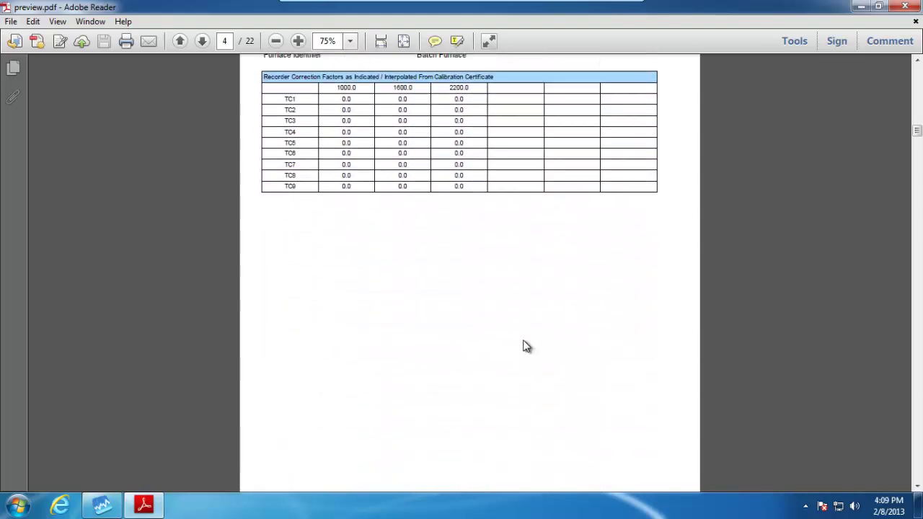
scroll(526, 344, down, 5)
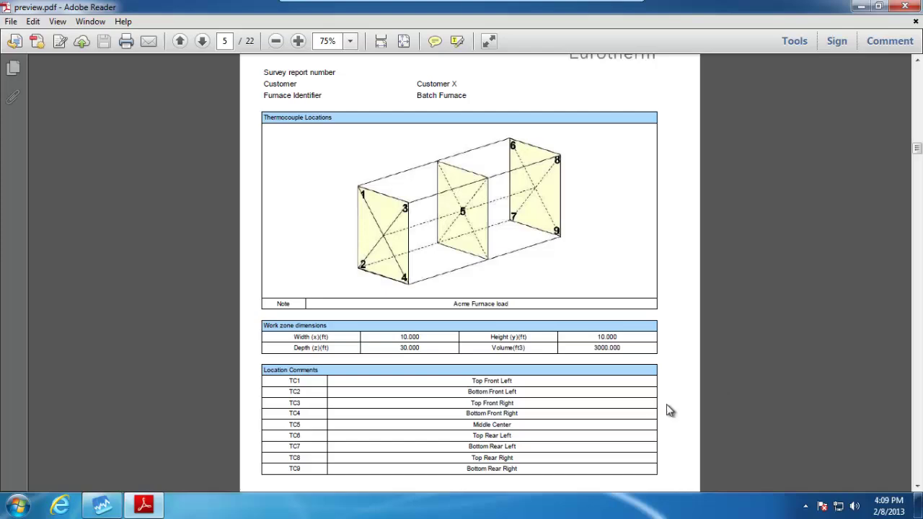
scroll(539, 402, down, 3)
scroll(538, 398, down, 6)
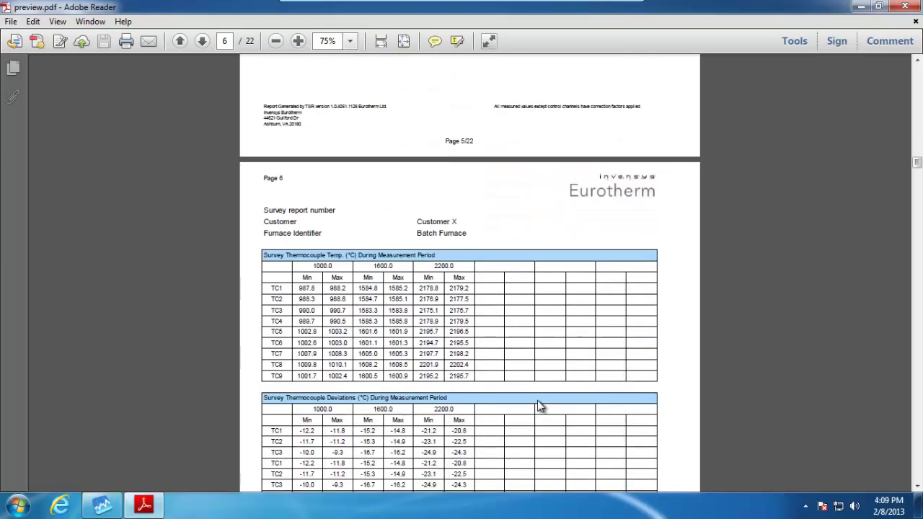
scroll(537, 400, down, 2)
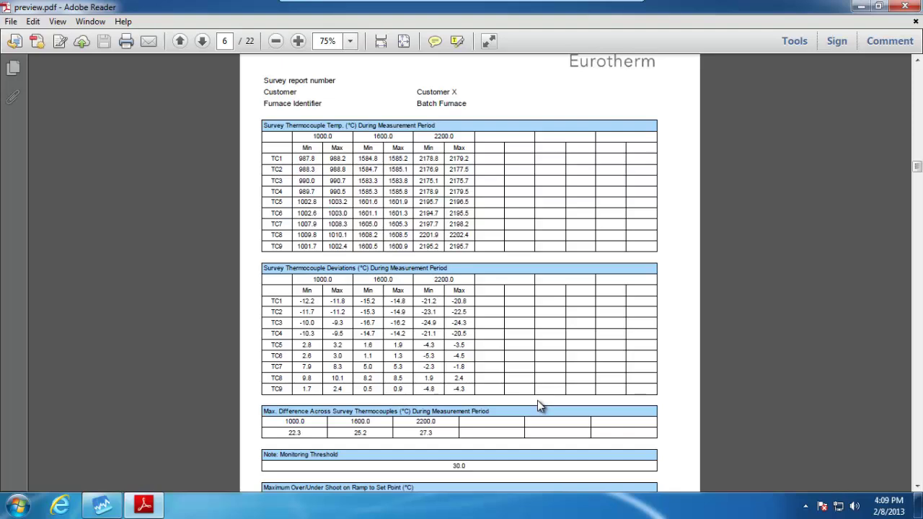
- Review the maximum difference across survey thermocouples, the monitoring threshold, and the maximum over/under shoot table on page 6
scroll(547, 387, down, 3)
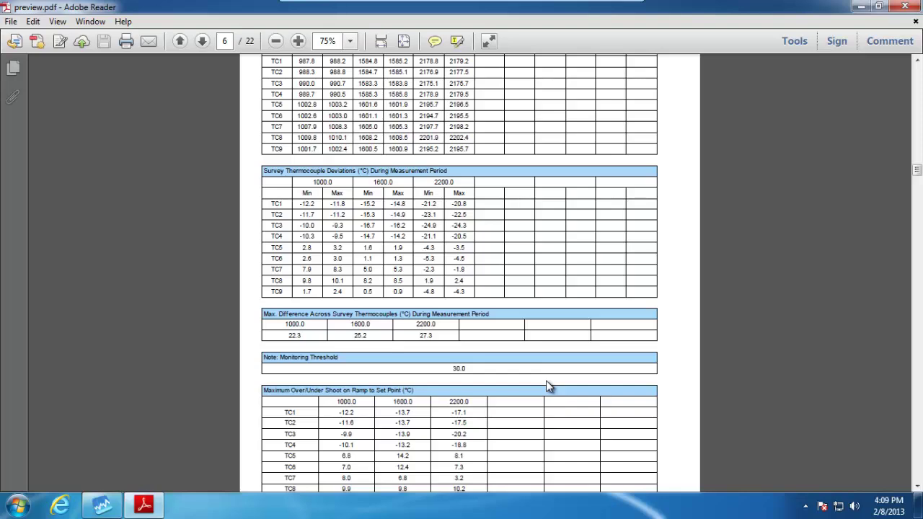
scroll(546, 387, down, 4)
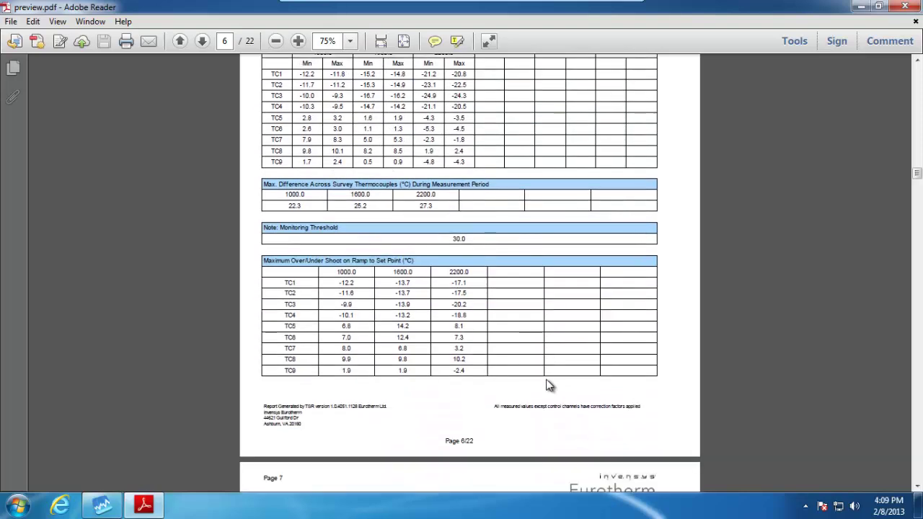
scroll(548, 386, down, 9)
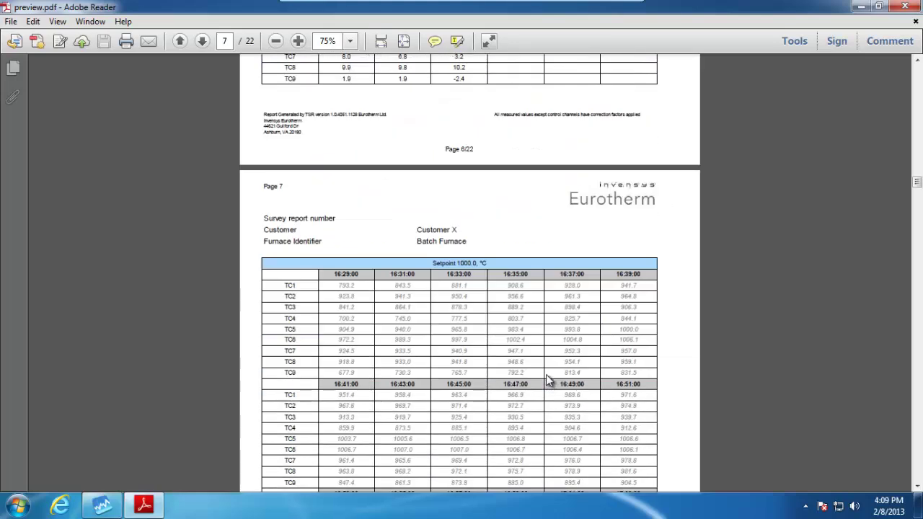
- Examine the timed thermocouple readings for setpoint 1000.0 °C on pages 7 to 10 of the report
scroll(548, 381, down, 3)
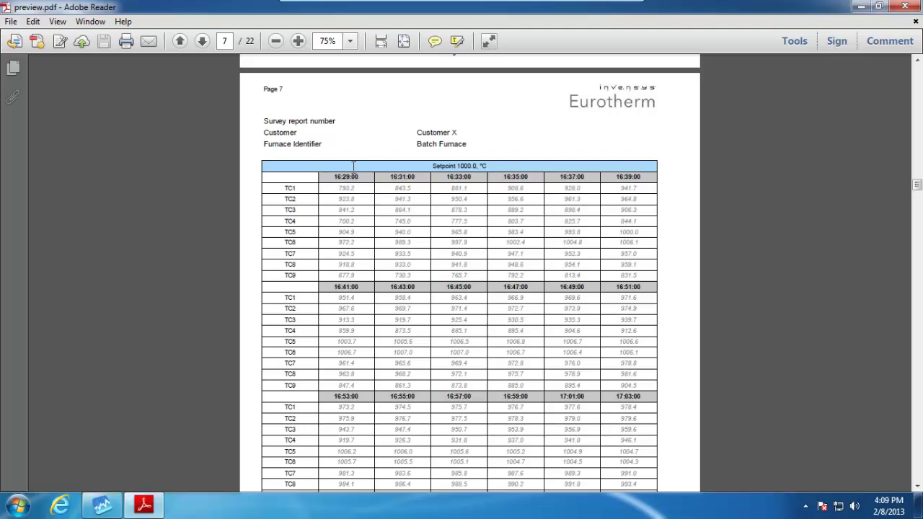
scroll(467, 317, down, 8)
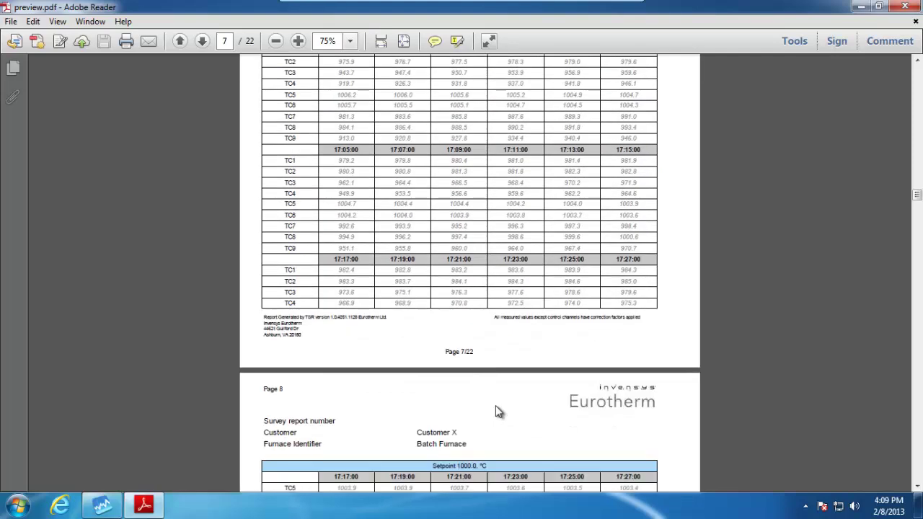
scroll(495, 405, down, 20)
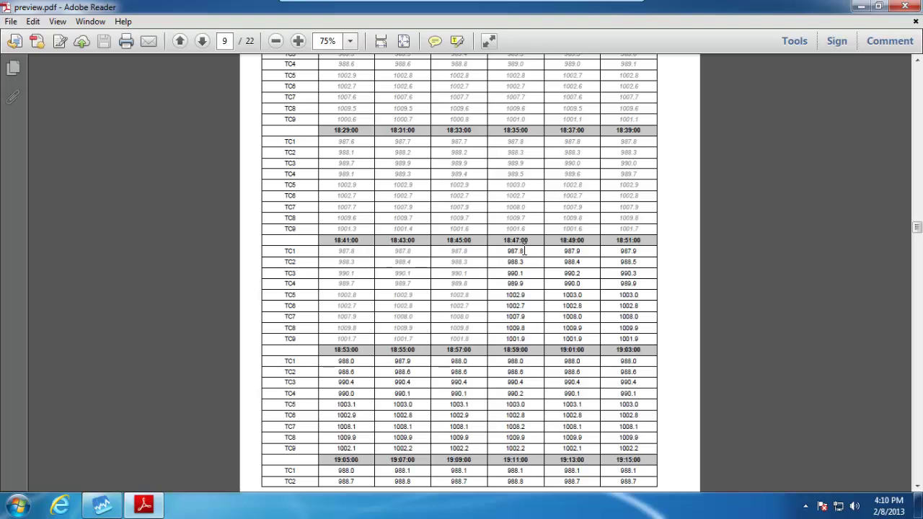
scroll(525, 251, down, 3)
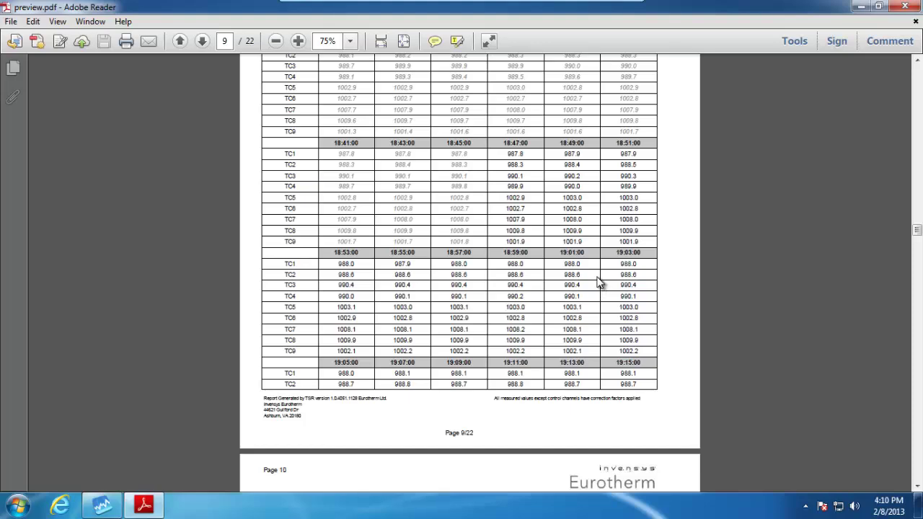
scroll(599, 282, down, 10)
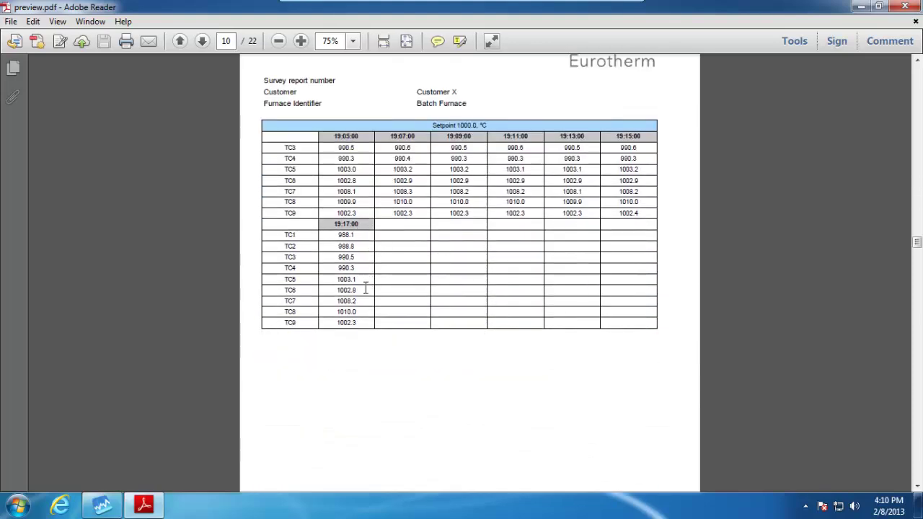
- Examine the timed thermocouple readings for setpoints 1600.0 °C and 2200.0 °C from page 11 through page 17
scroll(370, 310, down, 10)
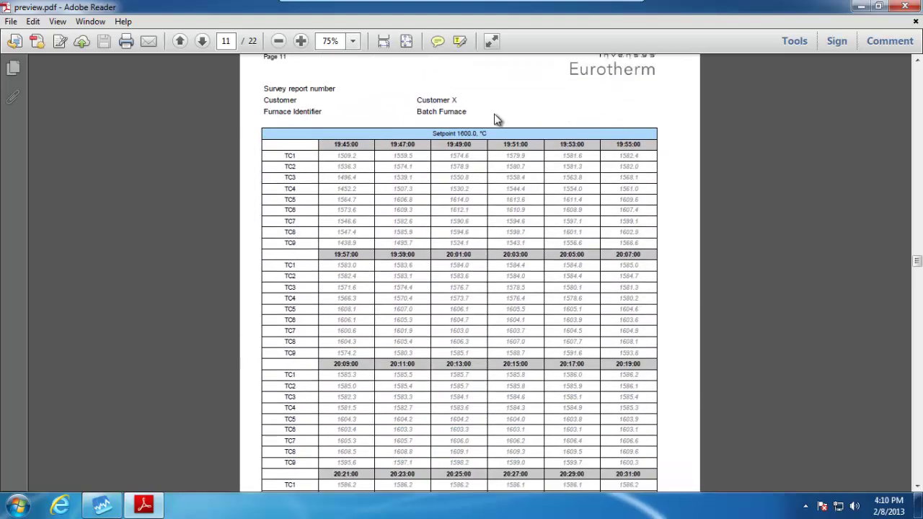
scroll(583, 325, down, 10)
scroll(583, 329, down, 20)
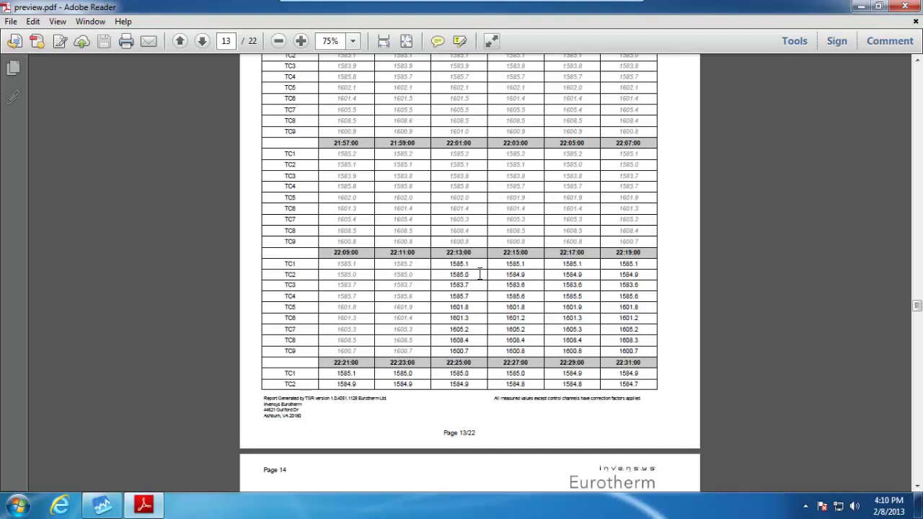
scroll(481, 282, down, 10)
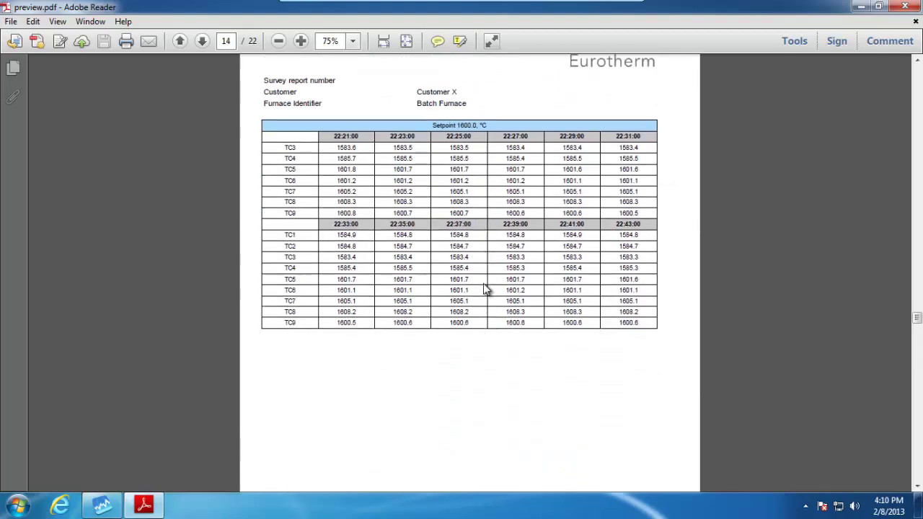
scroll(485, 288, down, 15)
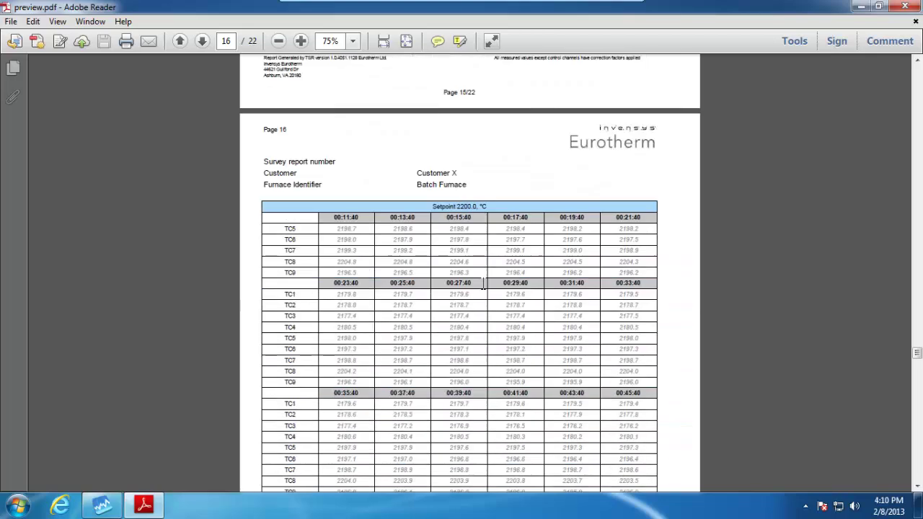
scroll(483, 285, down, 12)
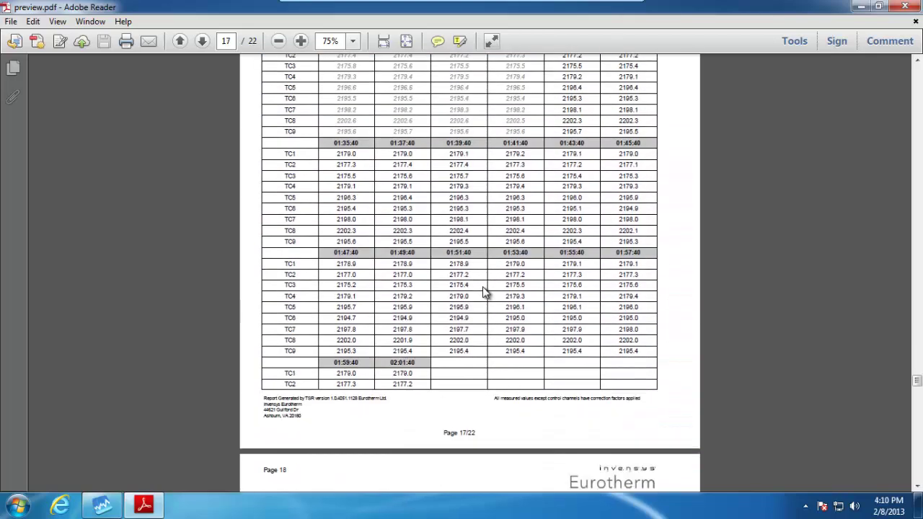
- Examine the trend for setpoint 1000.0 °C on page 19 close up, including its time axis and thermocouple legend
scroll(485, 291, down, 15)
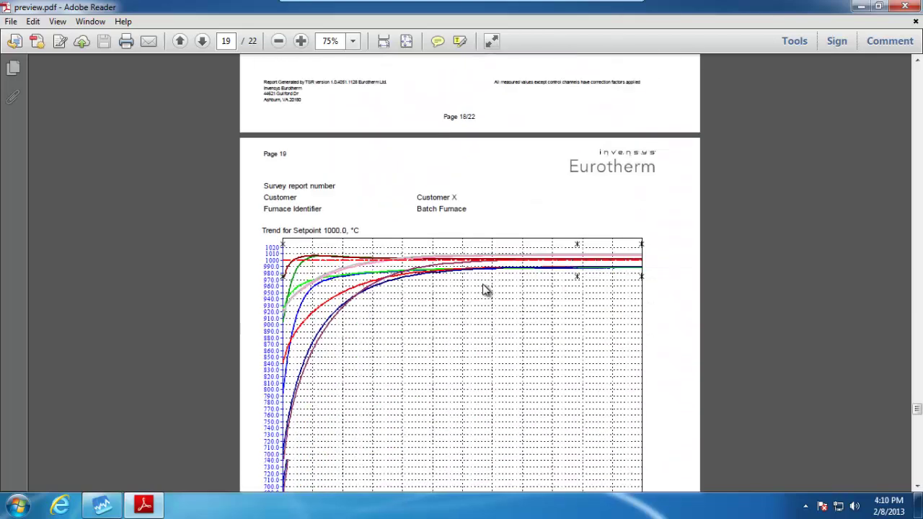
scroll(485, 289, down, 3)
scroll(485, 289, up, 2)
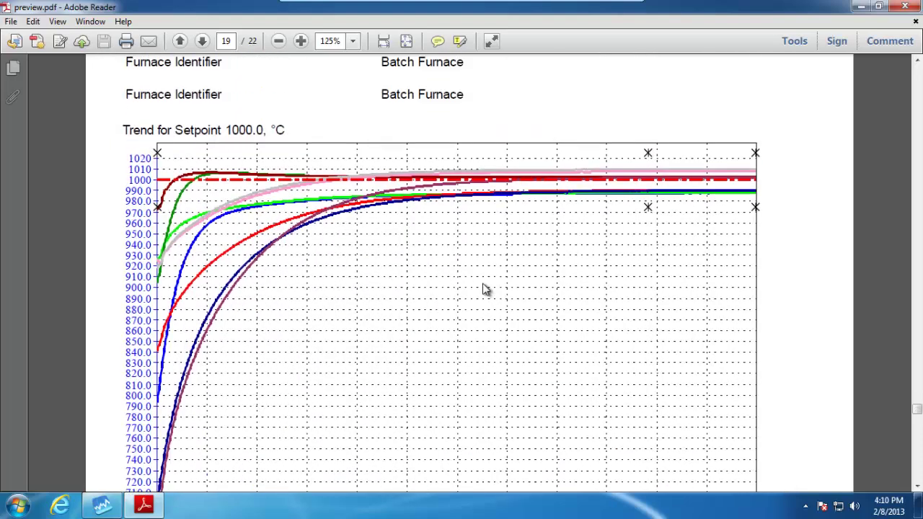
scroll(485, 288, up, 3)
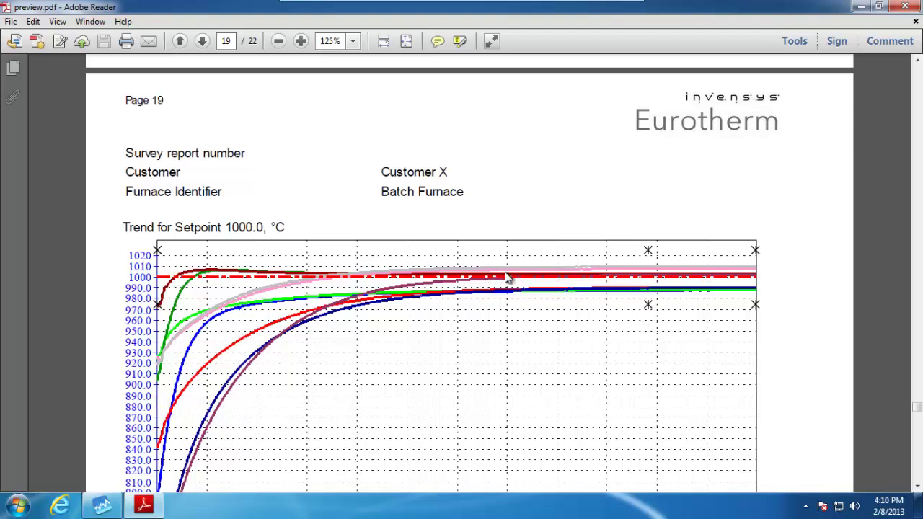
scroll(528, 345, down, 1)
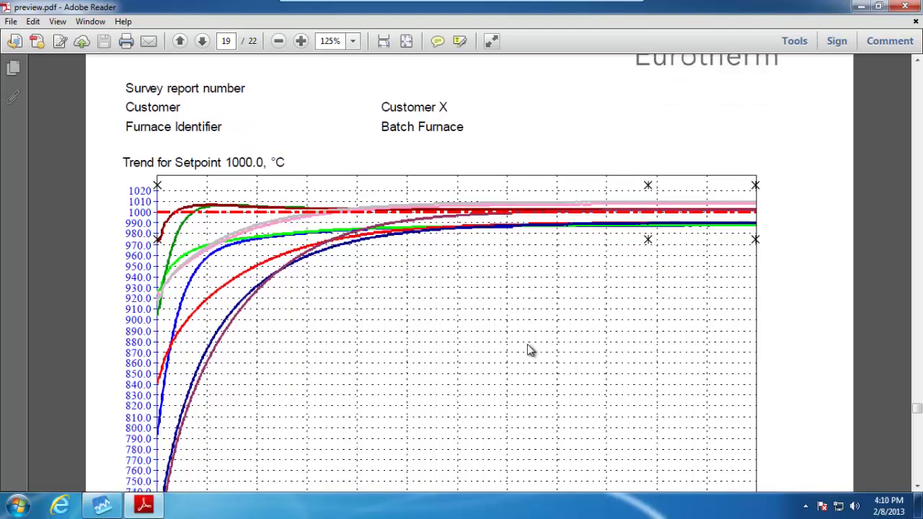
scroll(528, 346, down, 3)
scroll(527, 349, down, 1)
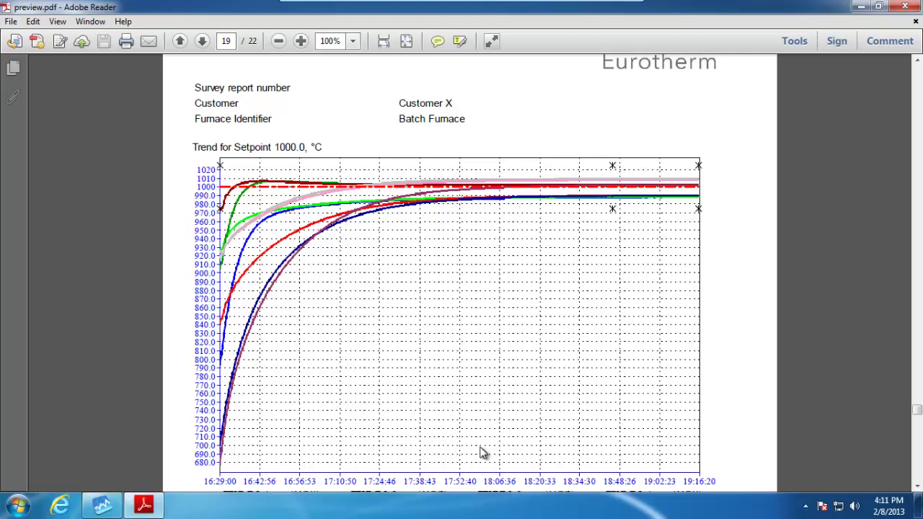
scroll(483, 453, down, 3)
- Review the trends for setpoint 1600.0 °C on page 20 and setpoint 2200.0 °C on page 21
scroll(483, 453, down, 18)
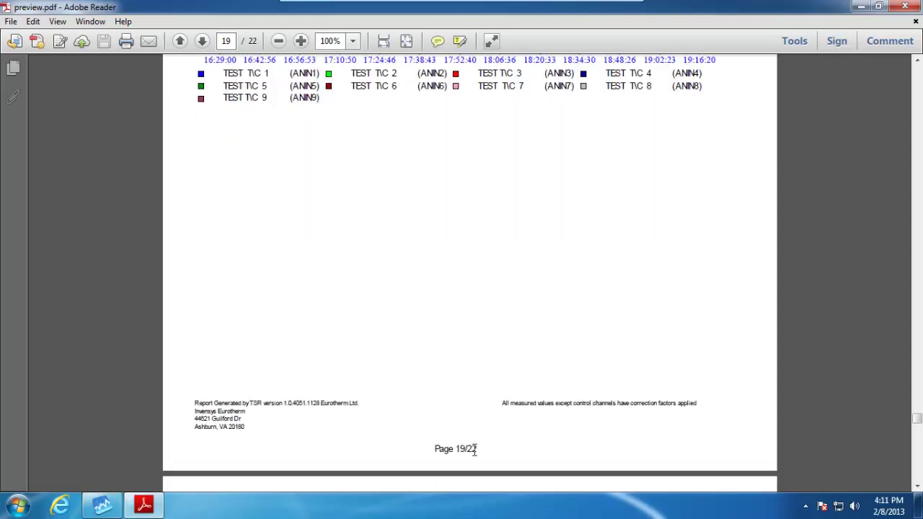
scroll(476, 455, down, 2)
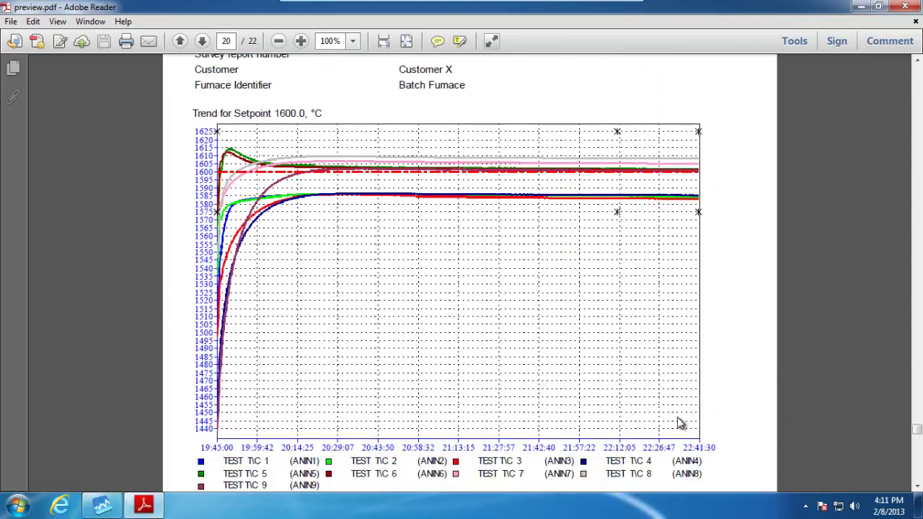
scroll(678, 418, down, 8)
scroll(677, 418, down, 16)
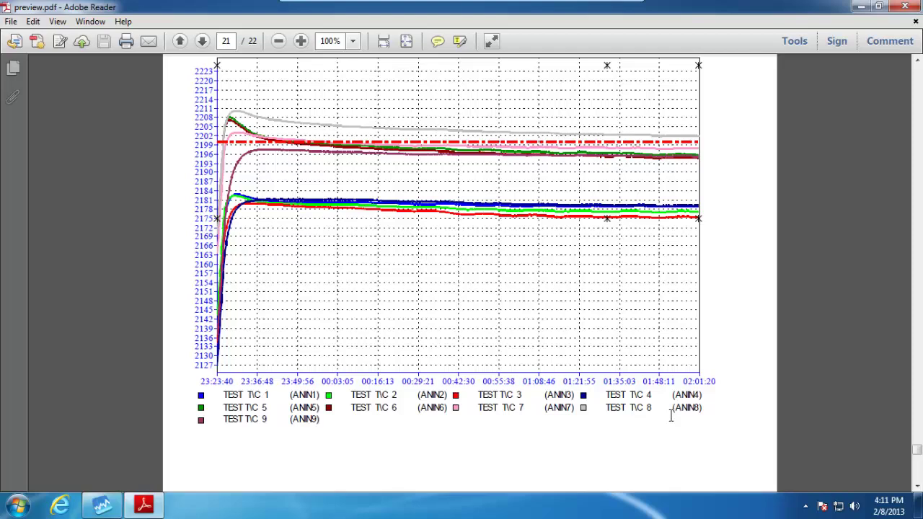
scroll(671, 417, down, 20)
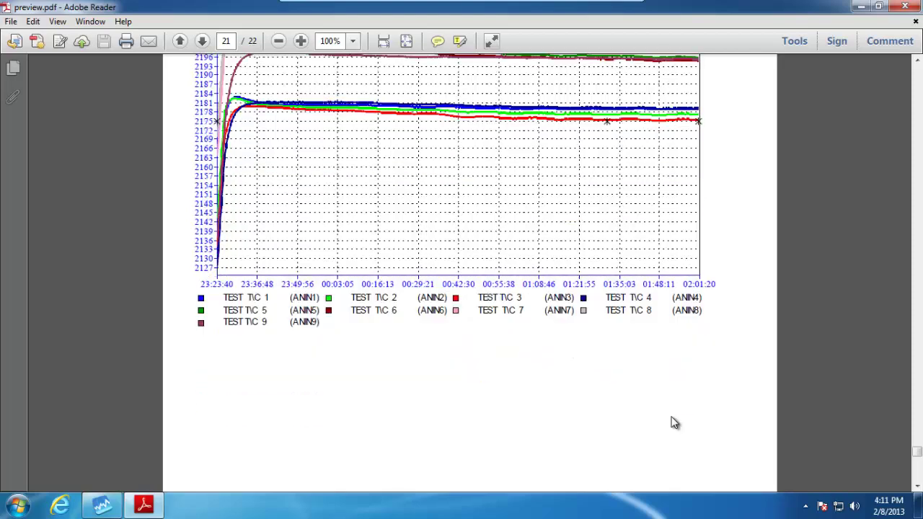
- Examine the Summary Trend on page 22 and compare it with the setpoint 2200.0 °C trend on page 21
scroll(672, 422, down, 4)
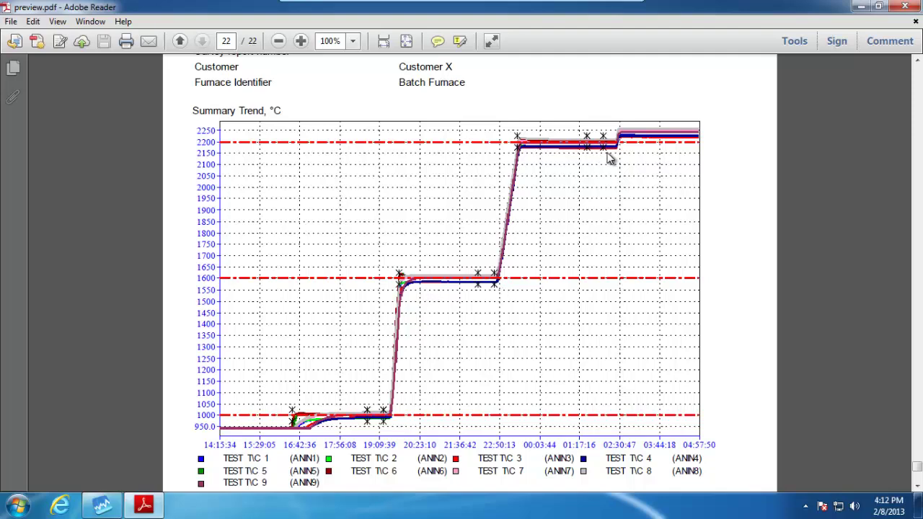
scroll(641, 251, down, 1)
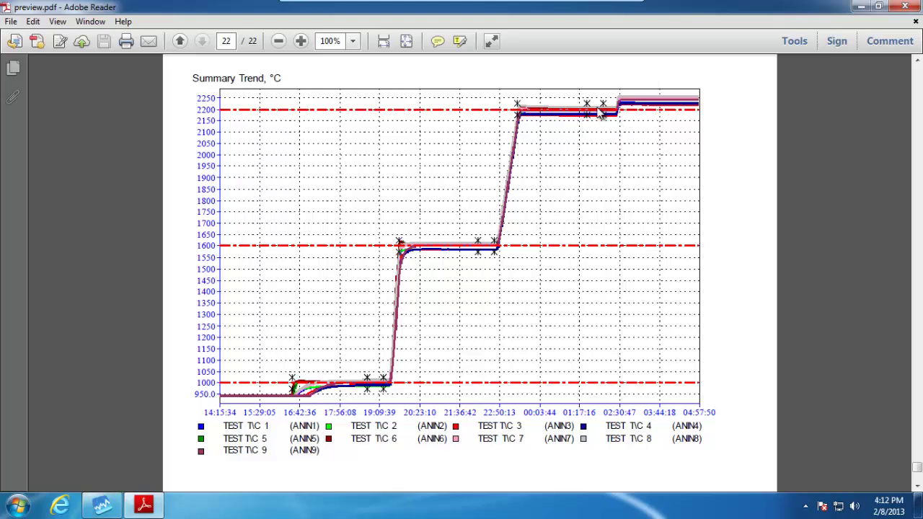
scroll(620, 182, up, 20)
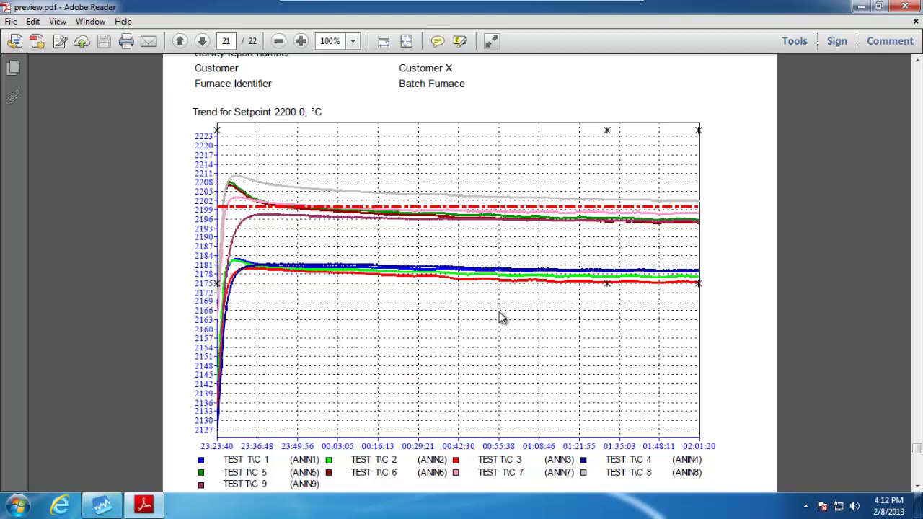
scroll(584, 322, down, 10)
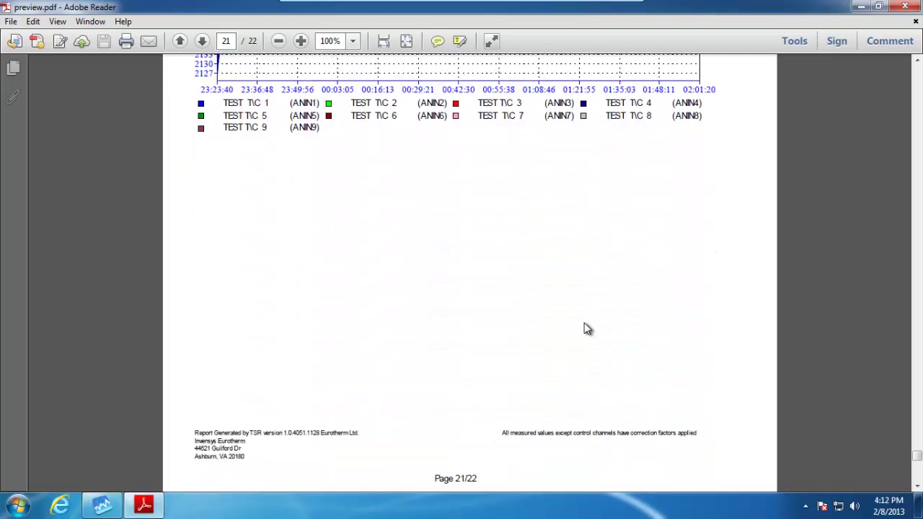
scroll(584, 328, down, 2)
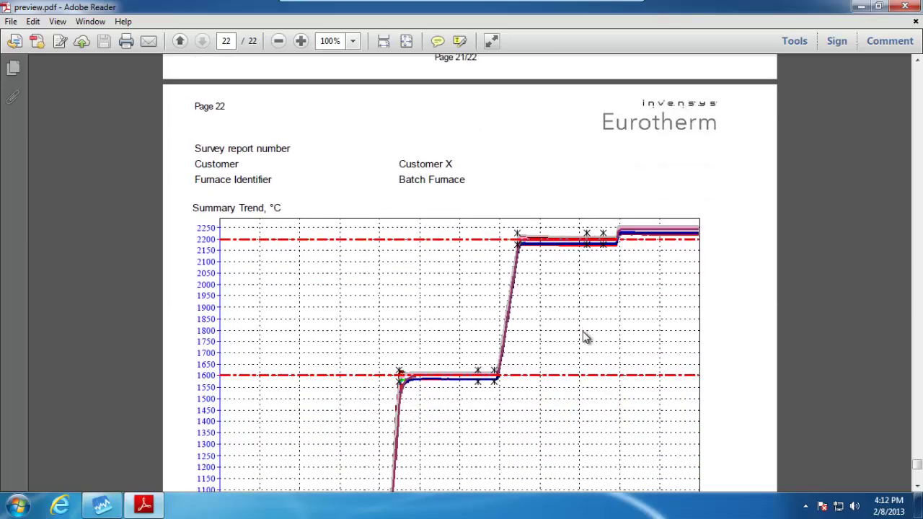
scroll(584, 332, up, 5)
scroll(584, 337, up, 8)
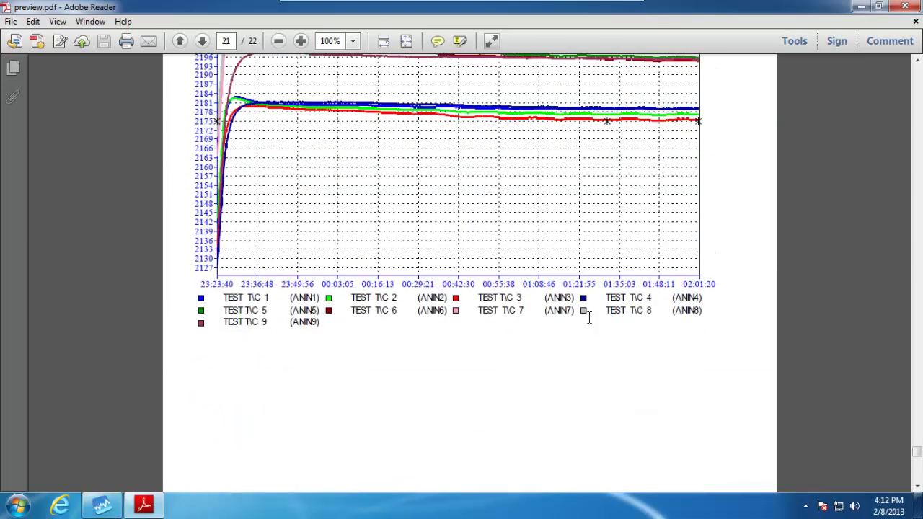
scroll(631, 336, down, 10)
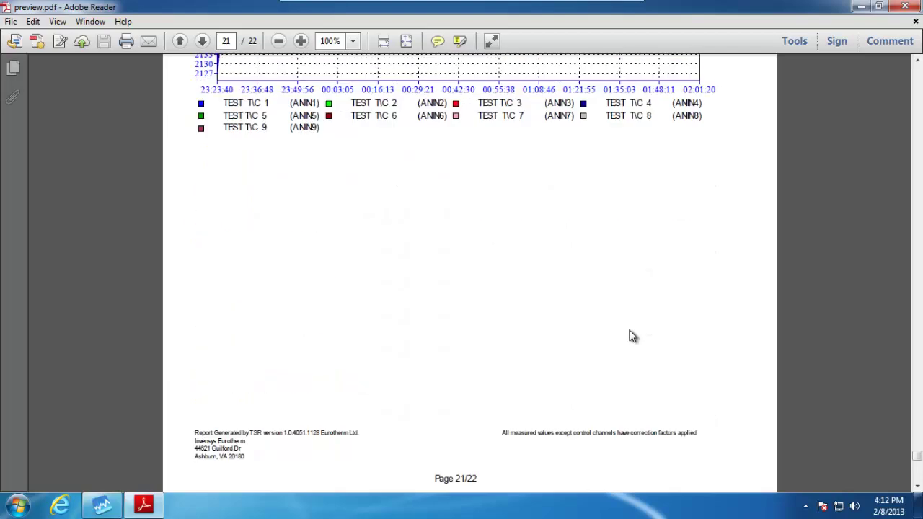
scroll(627, 336, down, 3)
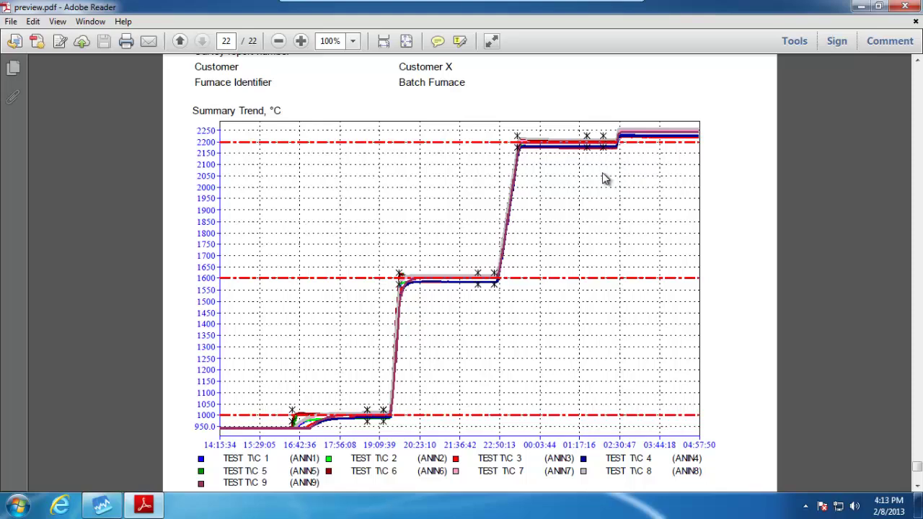
scroll(601, 206, up, 5)
scroll(600, 207, up, 20)
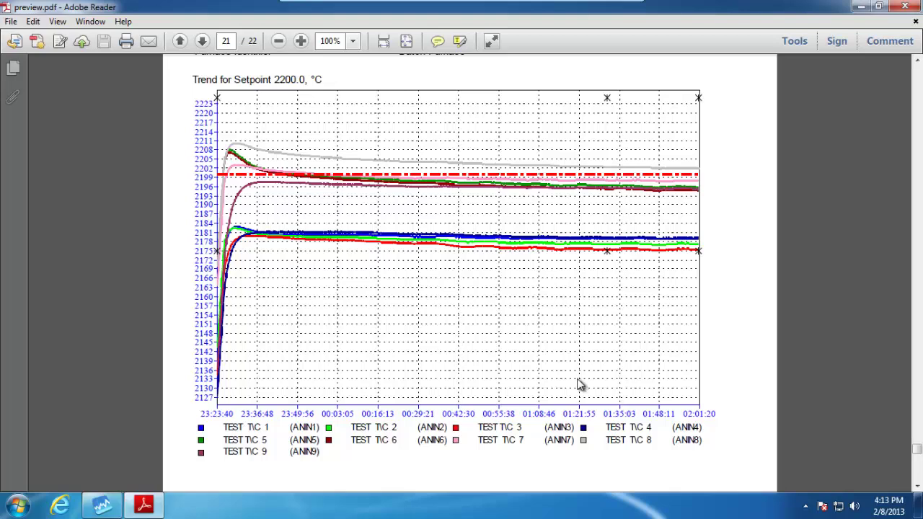
scroll(570, 387, down, 10)
scroll(557, 362, down, 5)
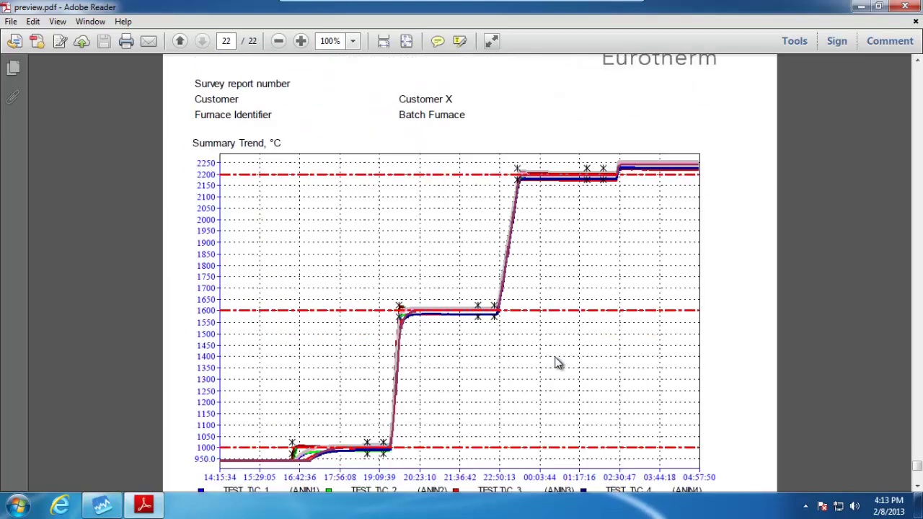
scroll(558, 363, down, 1)
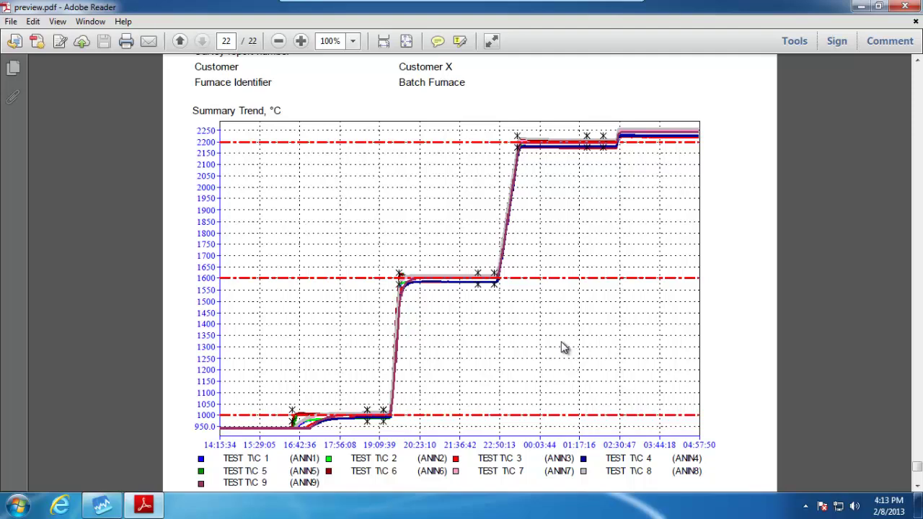
- Close the report preview and exit Thermal Survey Report, saving the changes
key(Num_Lock)
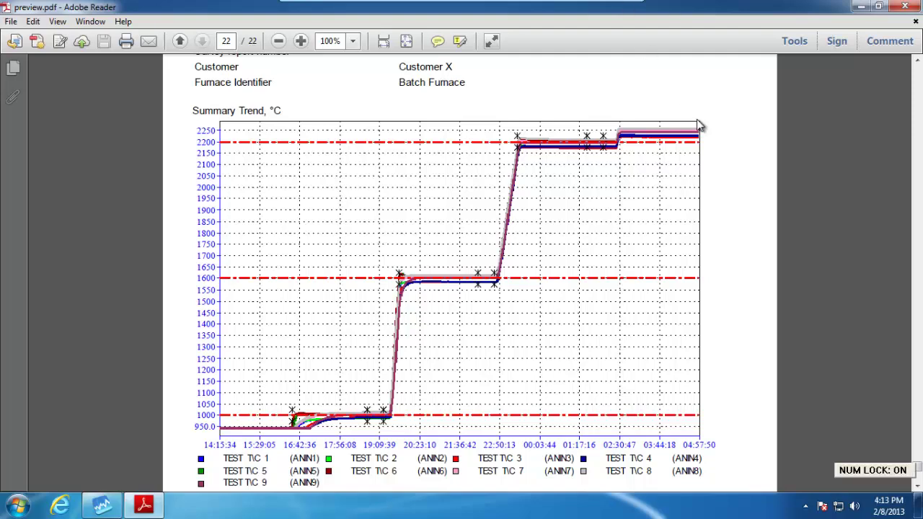
click(906, 7)
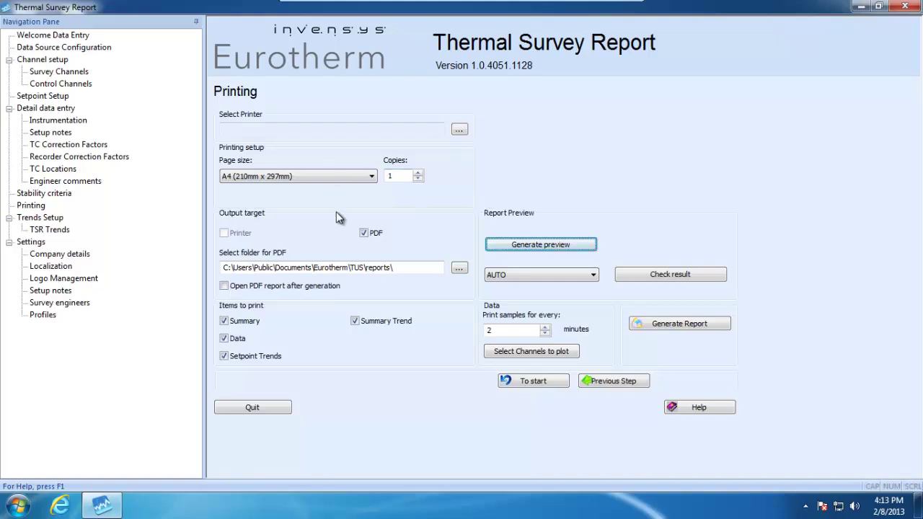
key(Num_Lock)
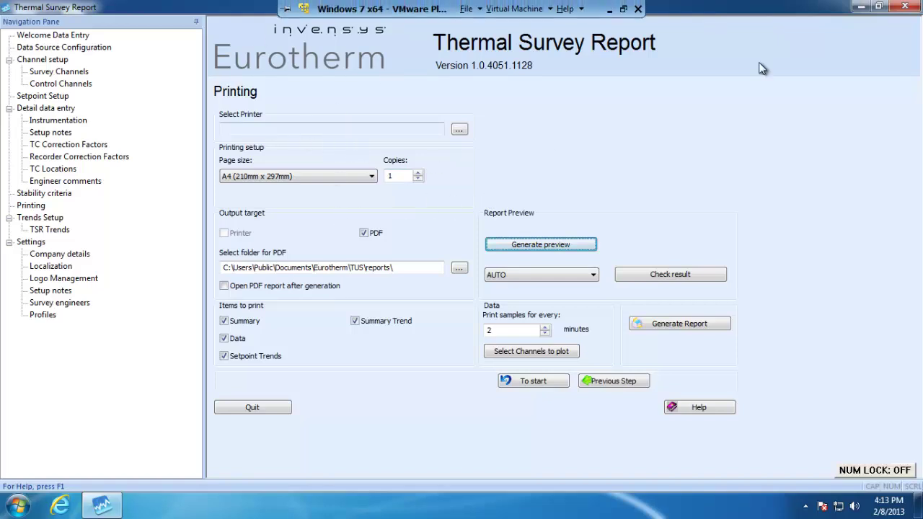
click(907, 9)
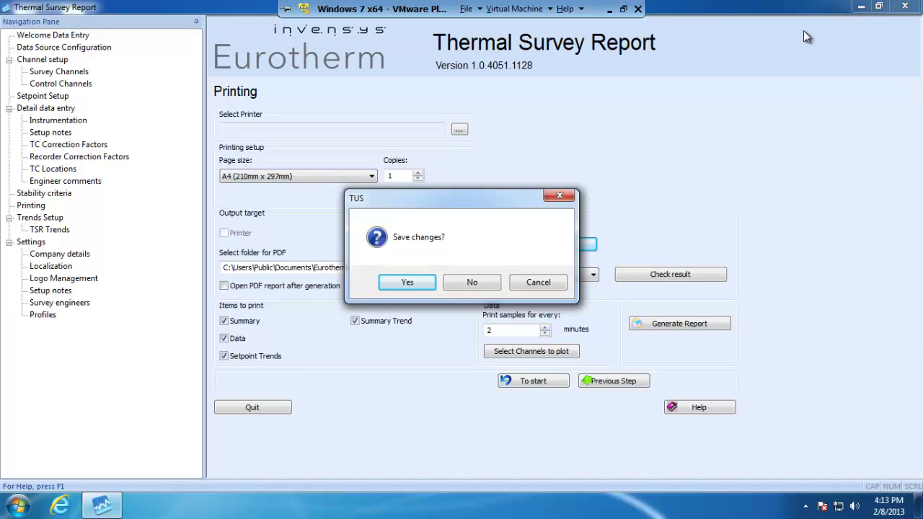
click(407, 282)
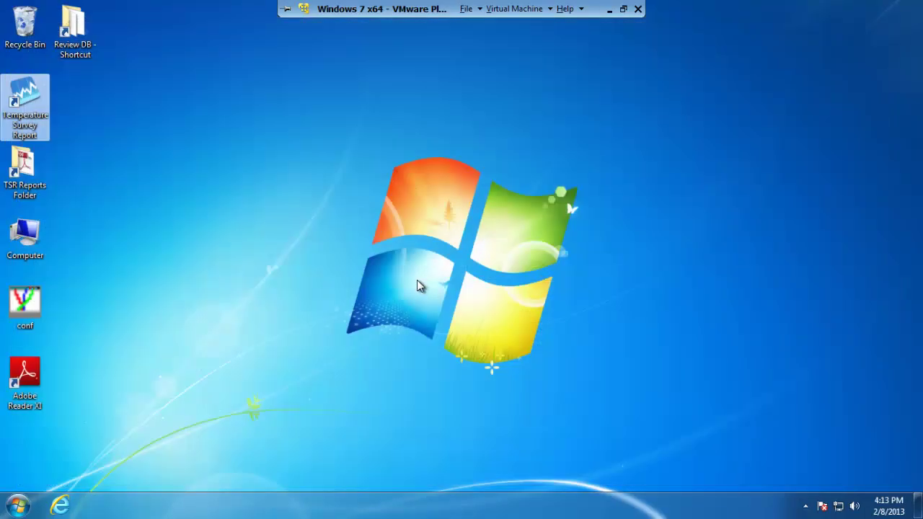